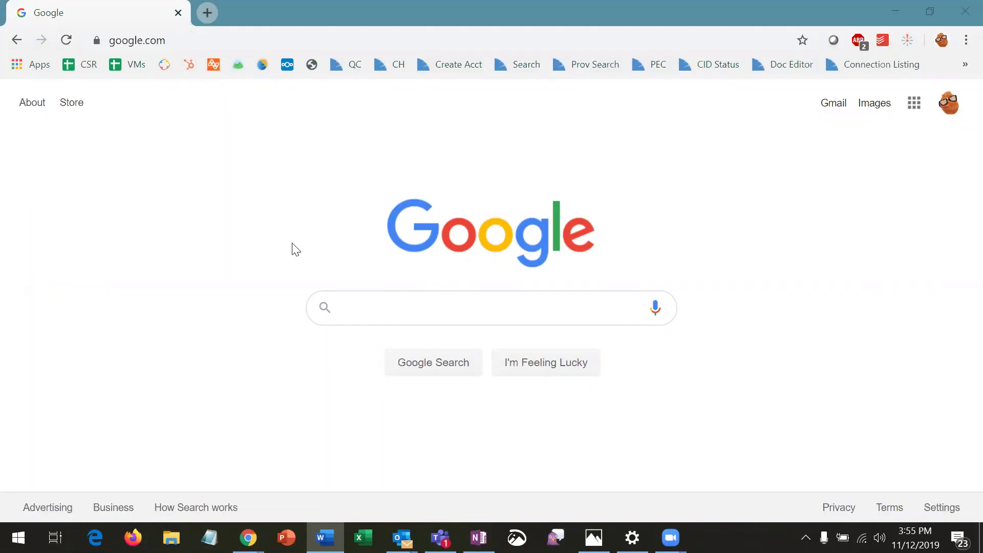
- Go to the sdata.us website from the Google start page
left_click(281, 42)
type("sdata.us")
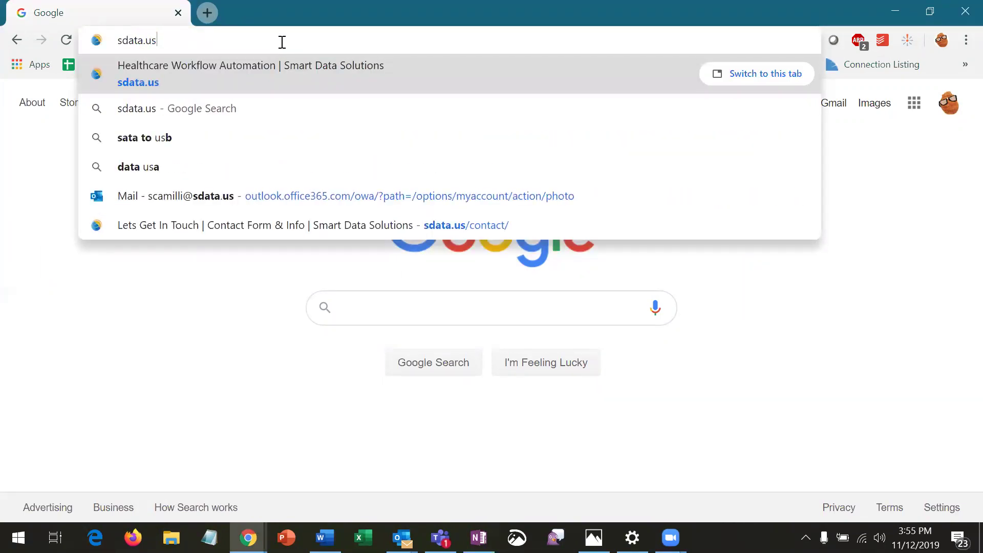
key("Return")
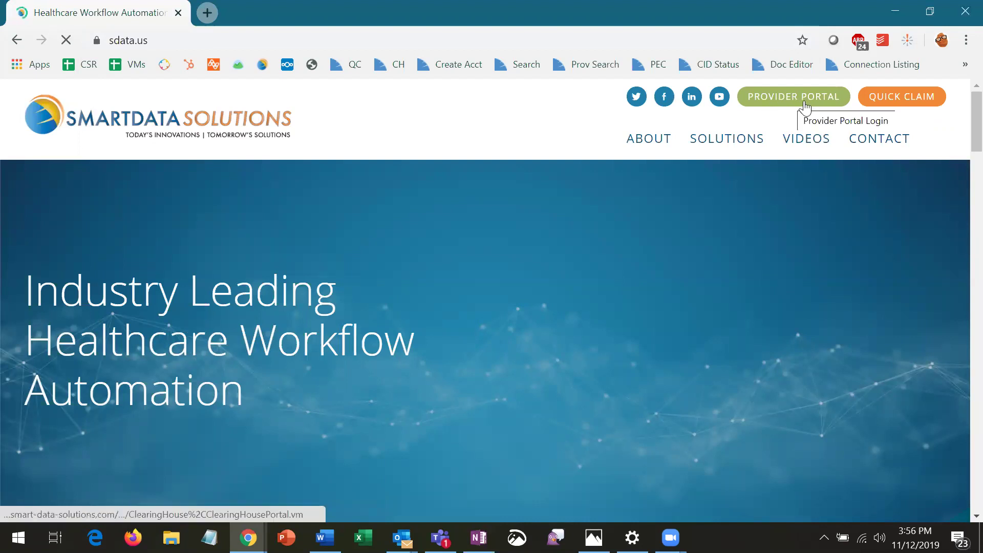
- Go to the Provider Portal and look through the Register account-creation form
left_click(793, 105)
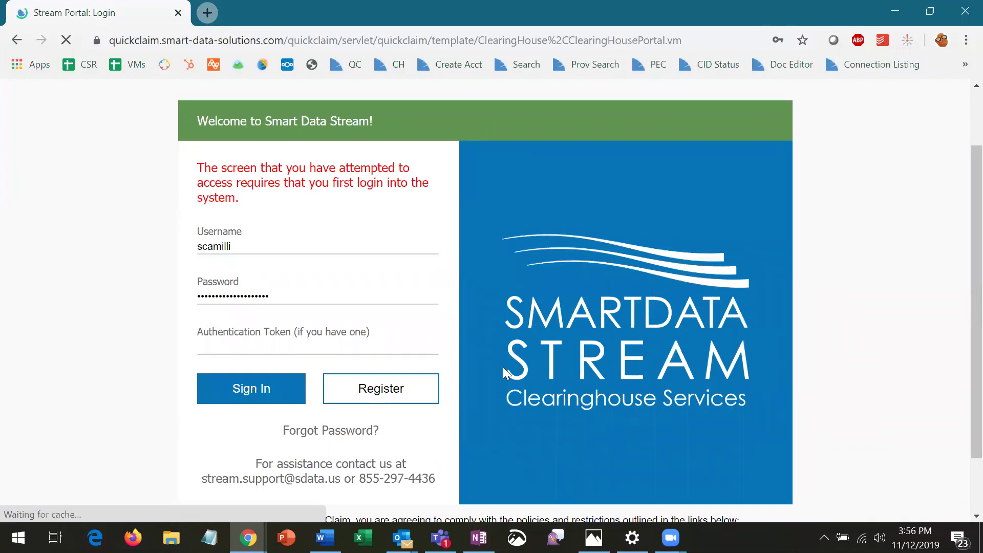
left_click(366, 388)
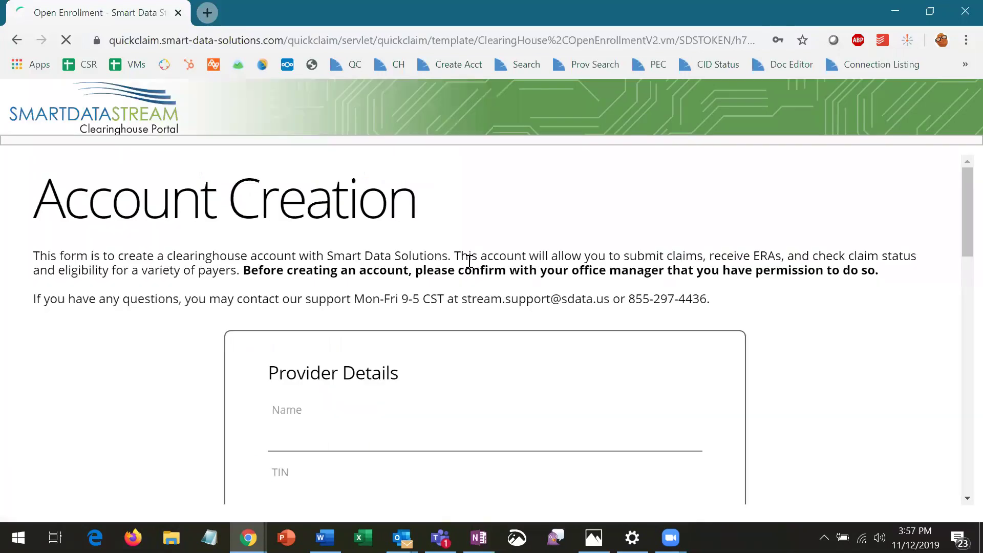
scroll(817, 294, "down", 5)
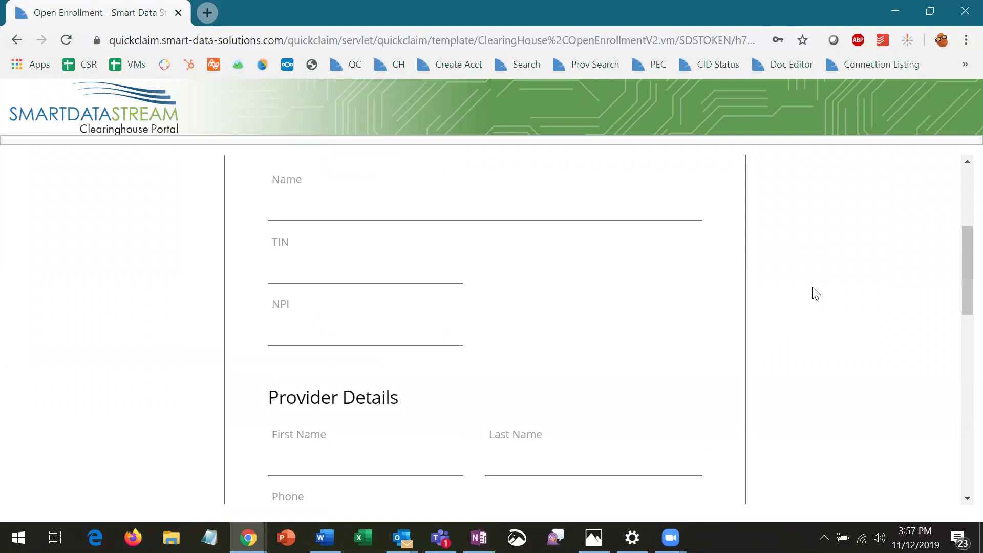
scroll(817, 293, "down", 4)
scroll(816, 293, "down", 3)
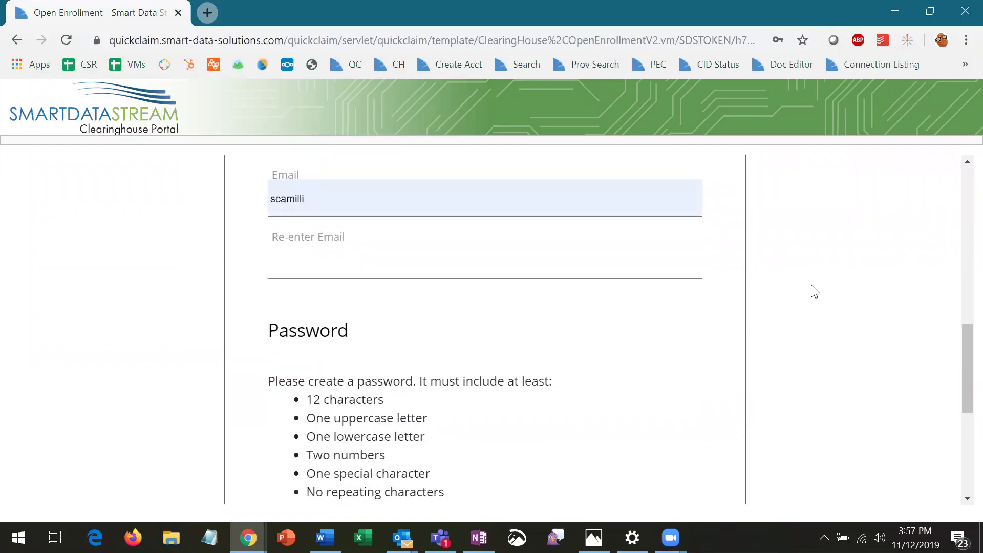
scroll(816, 293, "up", 3)
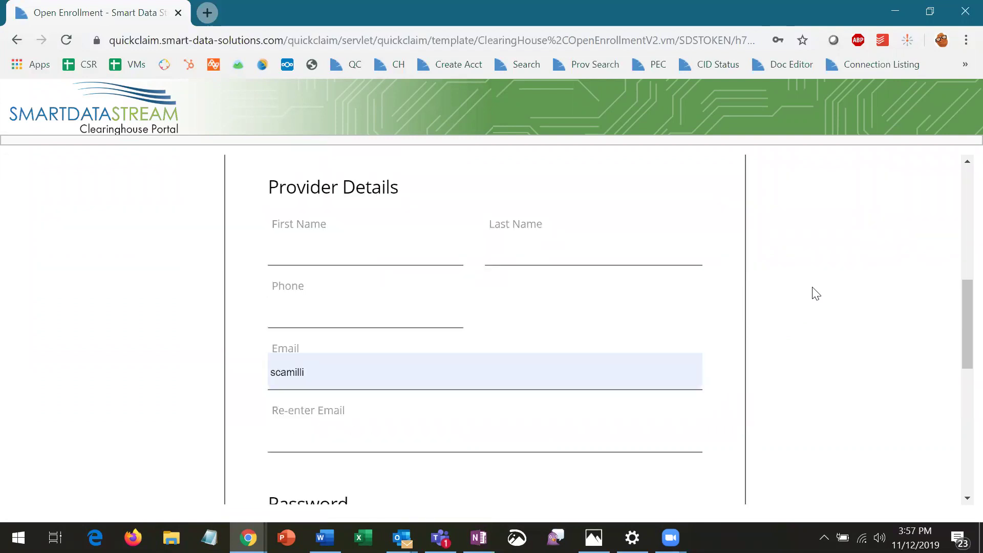
scroll(816, 294, "up", 4)
scroll(817, 293, "up", 3)
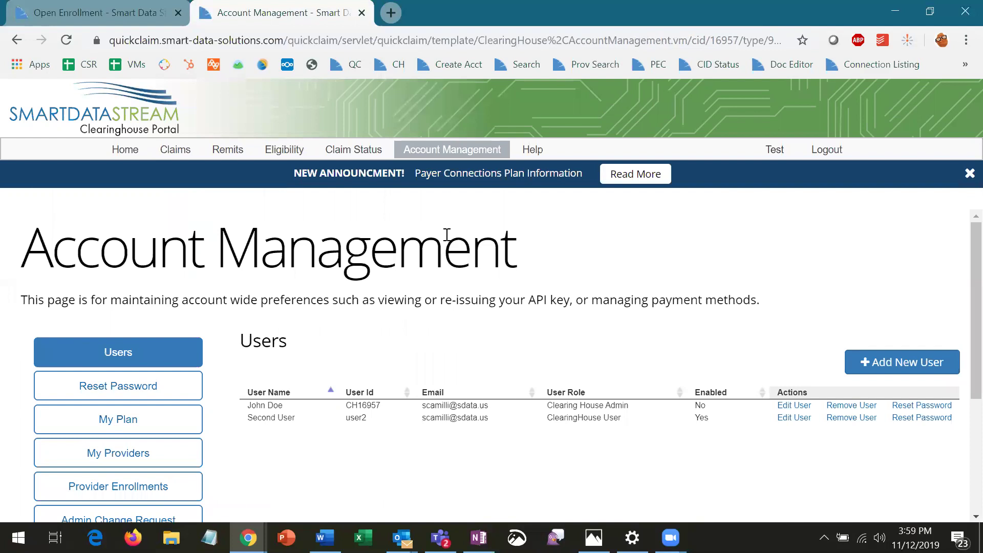
- Glance at the Add User form, then open the second user for editing
scroll(472, 289, "down", 3)
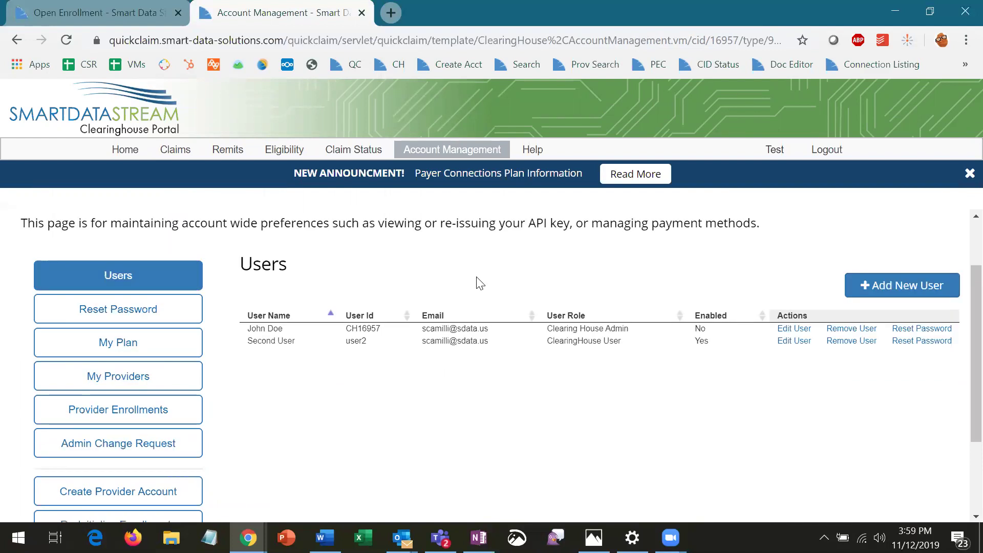
scroll(482, 283, "up", 3)
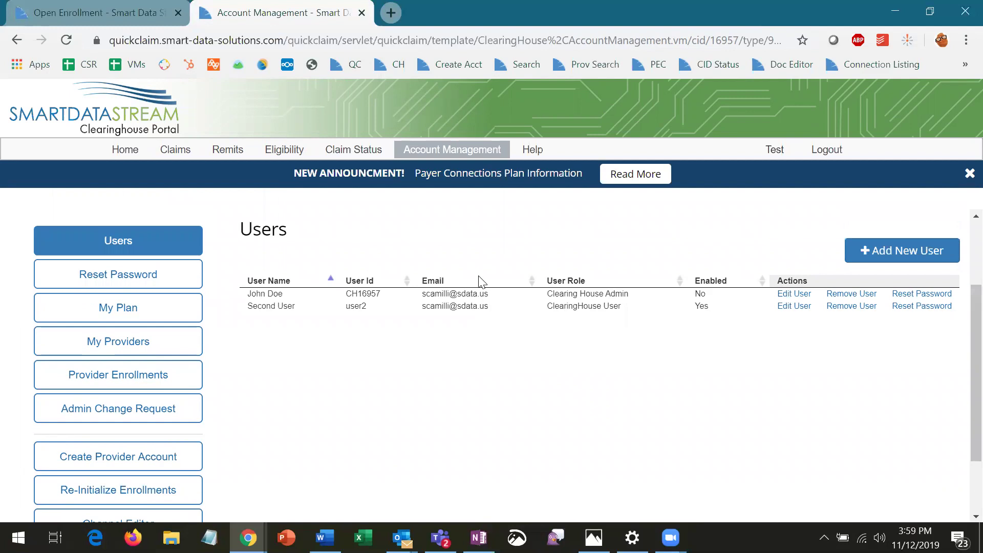
left_click(899, 363)
scroll(662, 350, "down", 1)
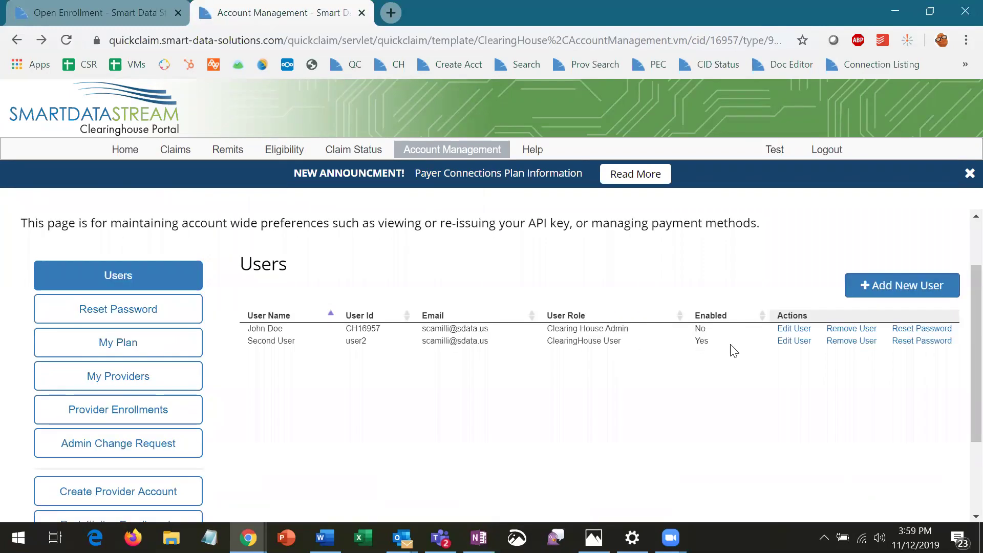
left_click(794, 341)
scroll(261, 302, "down", 3)
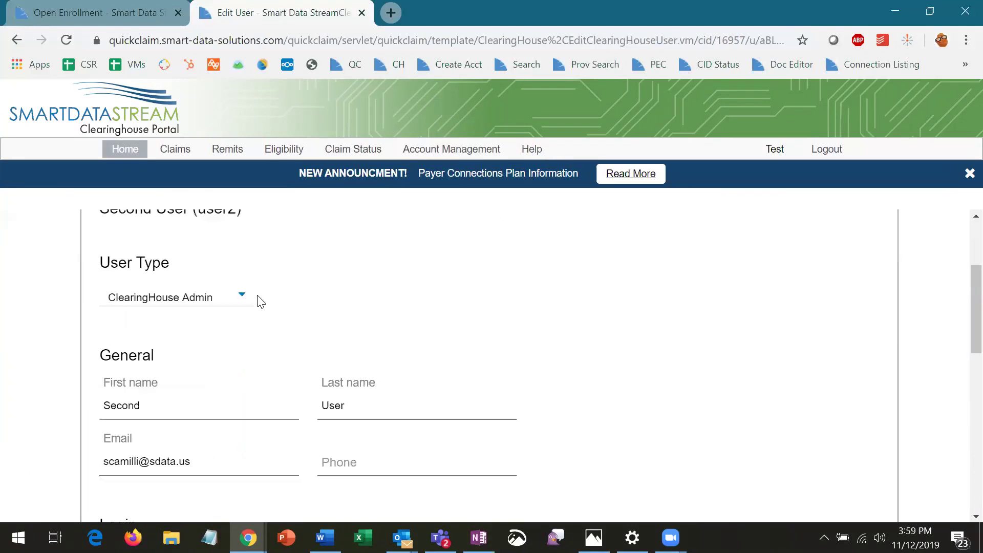
- Make the second user a ClearingHouse Admin with ERA Enrollment permission
left_click(209, 291)
left_click(227, 326)
scroll(315, 313, "down", 9)
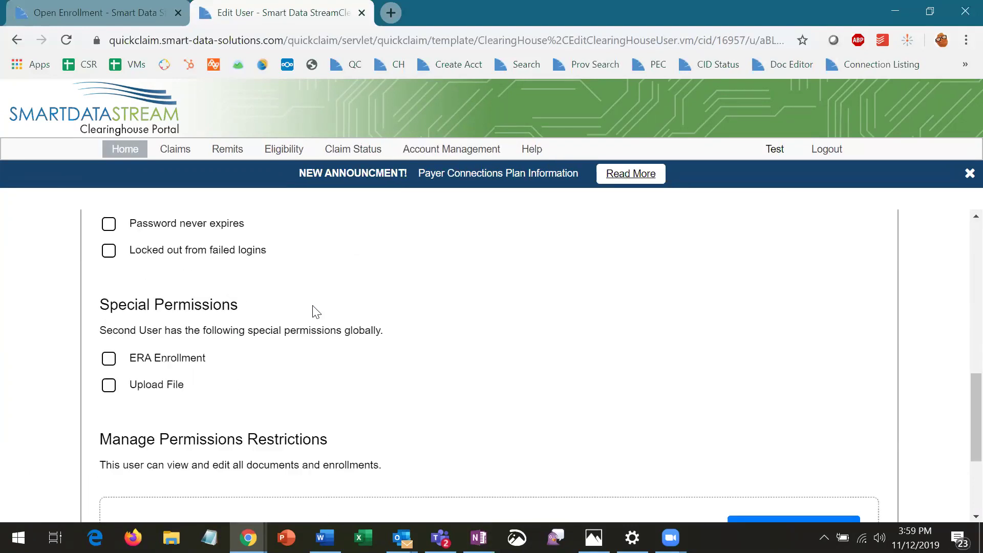
scroll(316, 311, "up", 2)
left_click(109, 435)
scroll(320, 362, "down", 5)
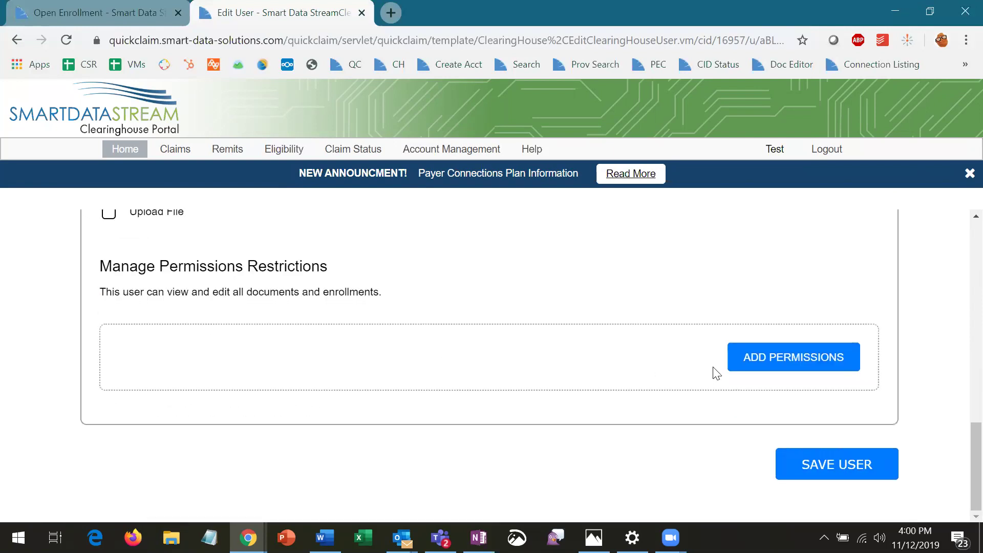
- Add a permission restriction limiting the user's documents to TIN 111111111
left_click(778, 359)
scroll(467, 351, "down", 2)
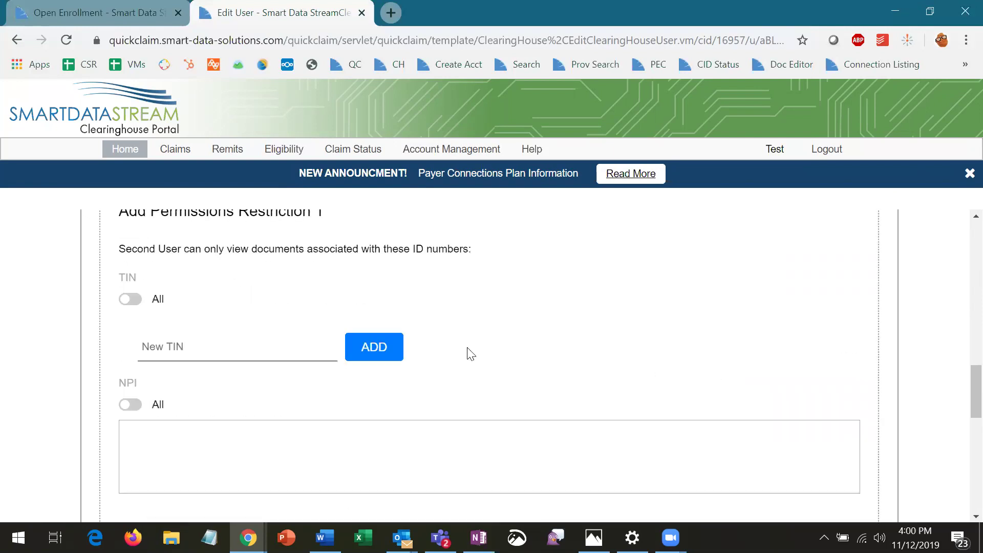
left_click(164, 344)
type("111111111")
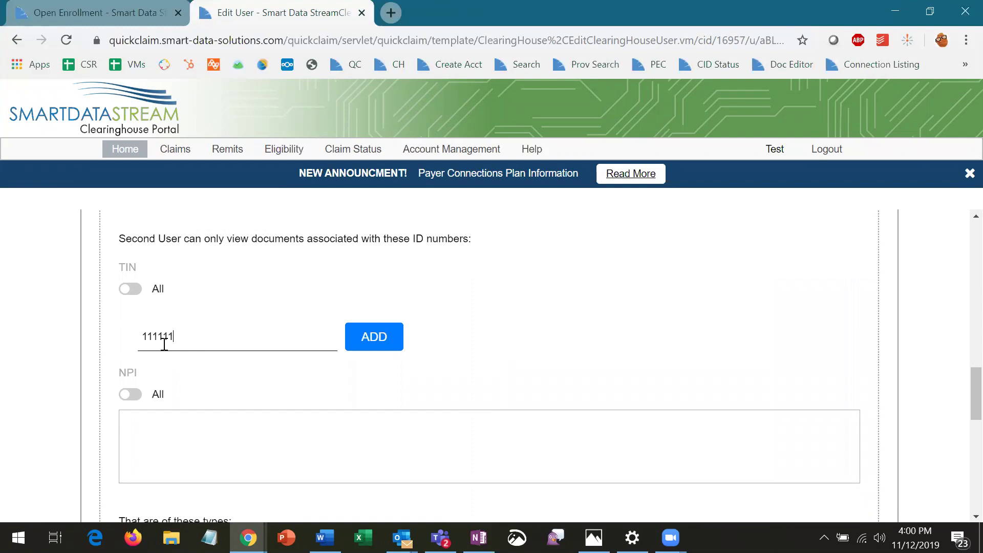
left_click(367, 339)
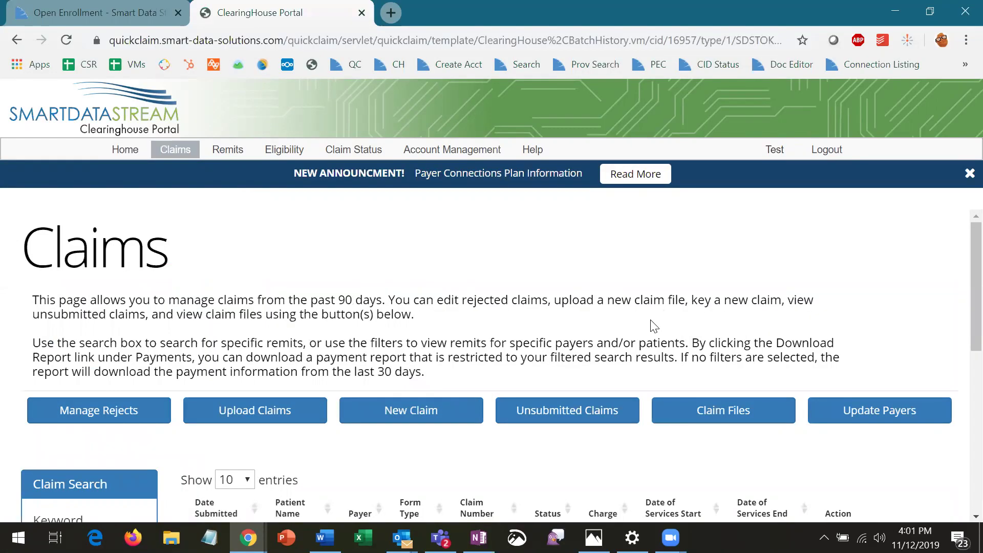
- Add Advisory Health & Wellness to the claim payers and save the selection
scroll(654, 326, "down", 3)
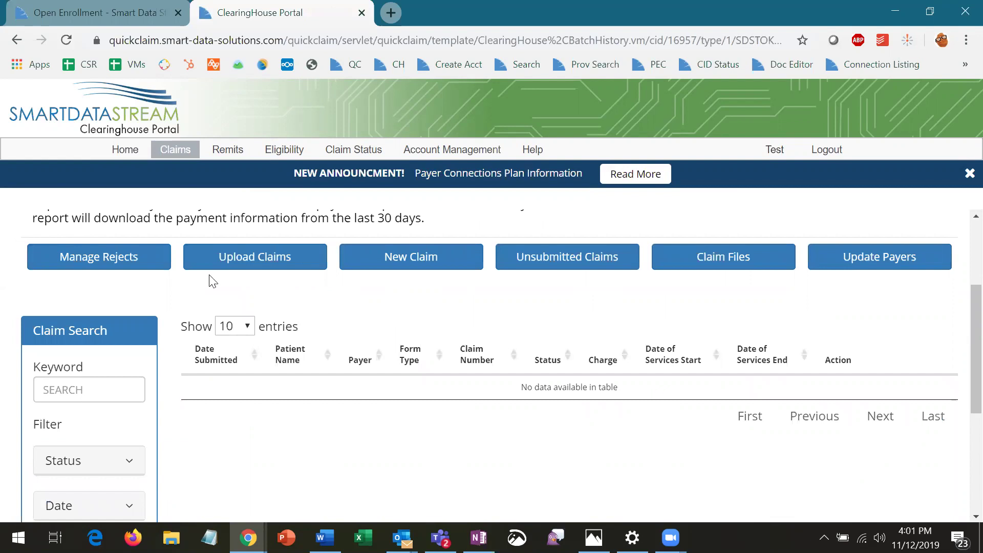
scroll(158, 338, "up", 2)
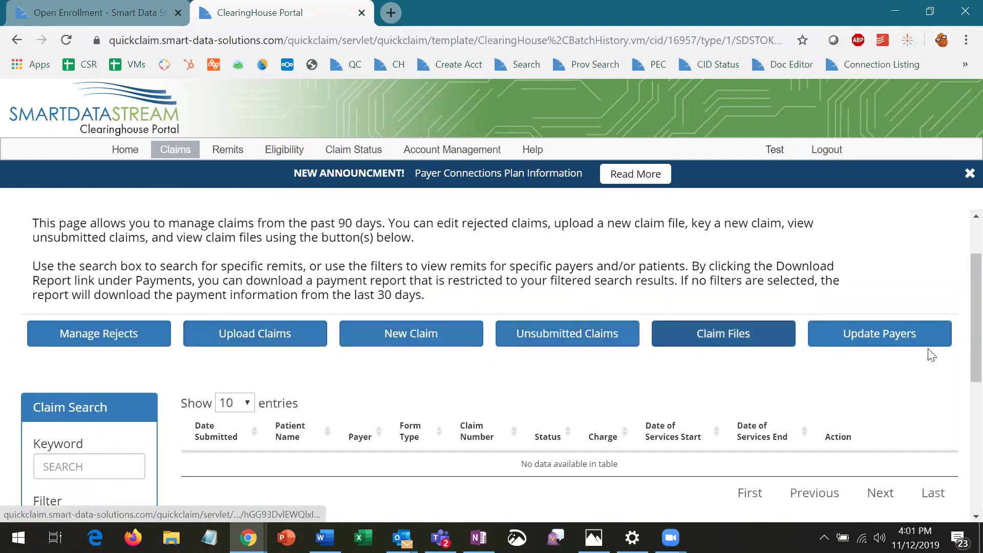
left_click(907, 336)
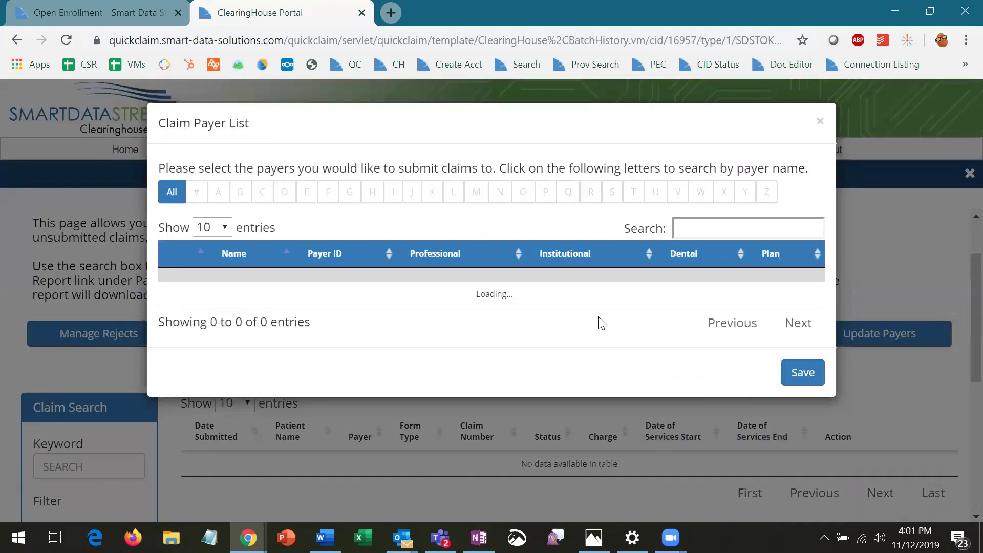
scroll(538, 226, "down", 3)
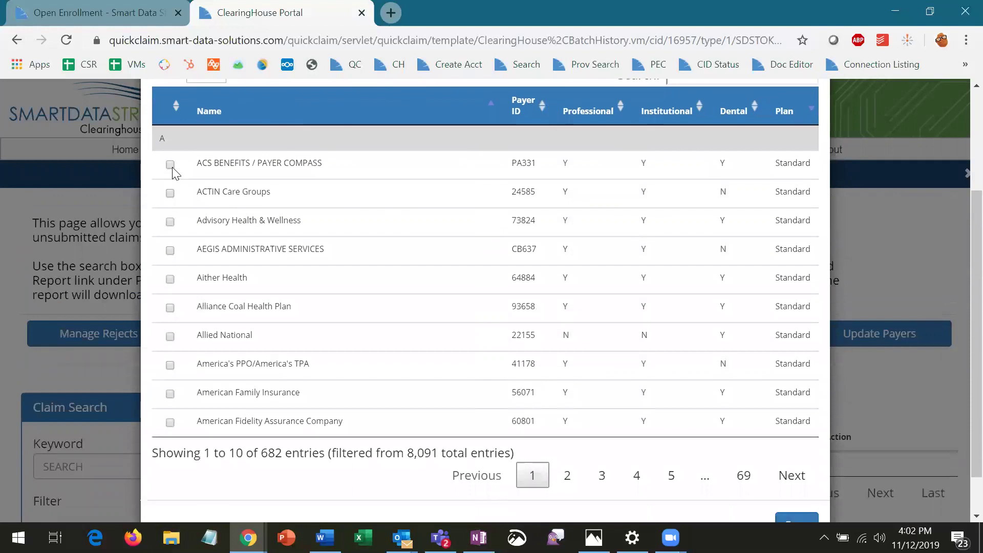
left_click(170, 224)
scroll(579, 238, "down", 1)
left_click(796, 475)
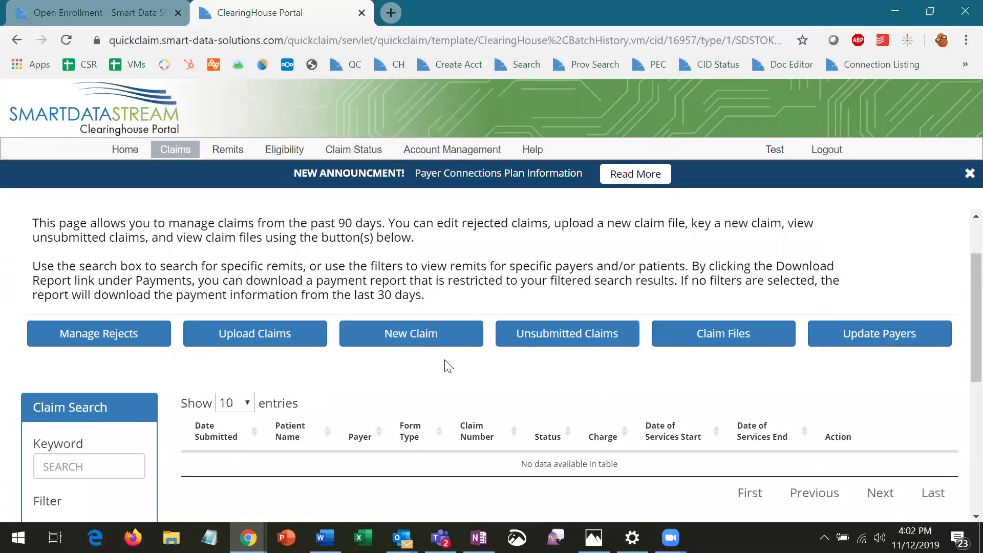
- Start a new claim with Professional as the document type
left_click(414, 339)
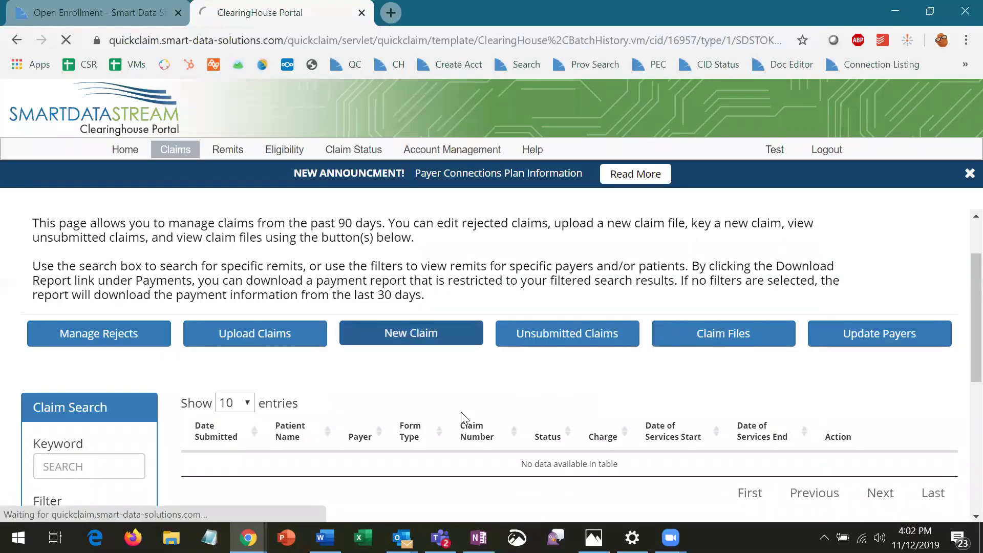
left_click(633, 413)
left_click(589, 427)
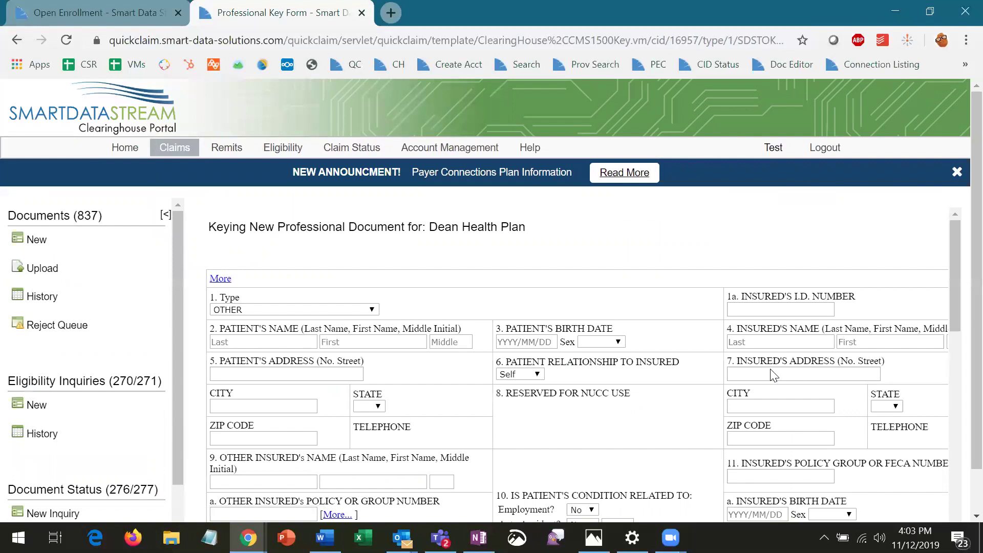
scroll(751, 346, "down", 3)
scroll(752, 346, "down", 10)
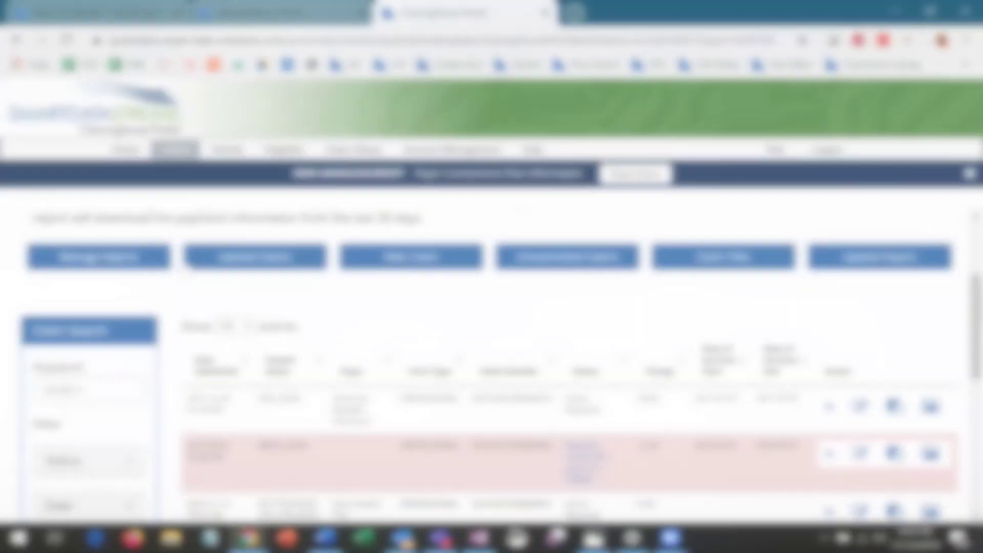
- Show the rejected claim's Rejection Details, citing an invalid payer id
scroll(164, 275, "down", 2)
scroll(164, 275, "down", 2)
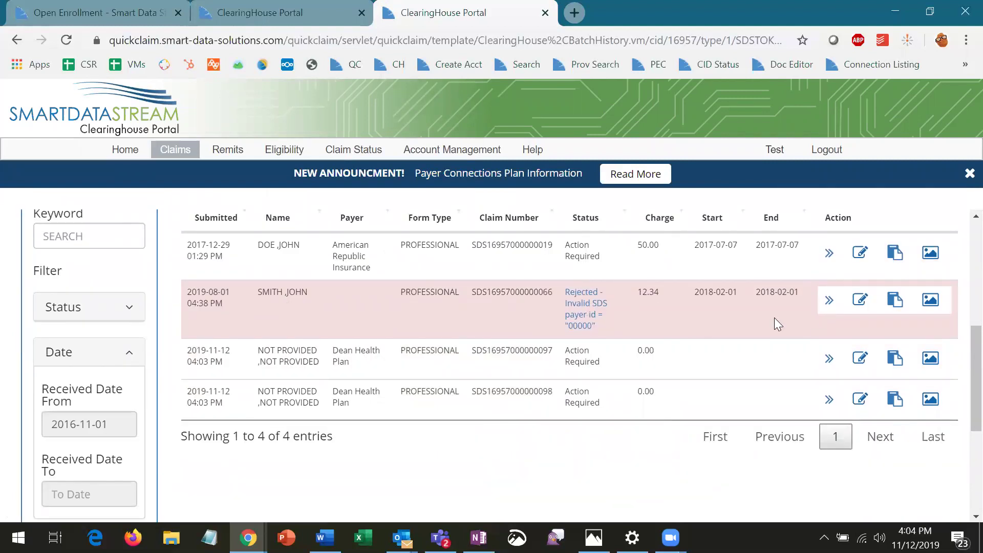
left_click(576, 306)
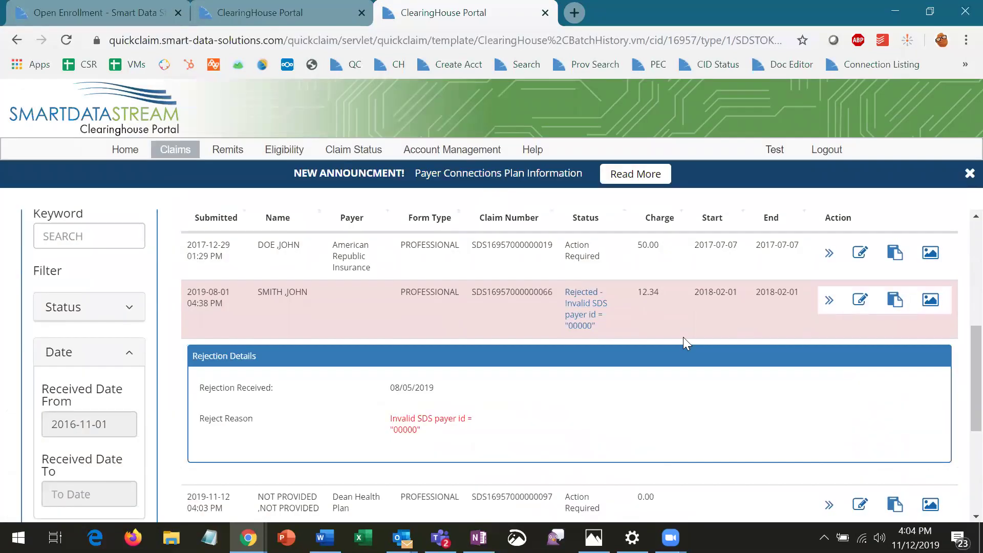
scroll(406, 340, "down", 2)
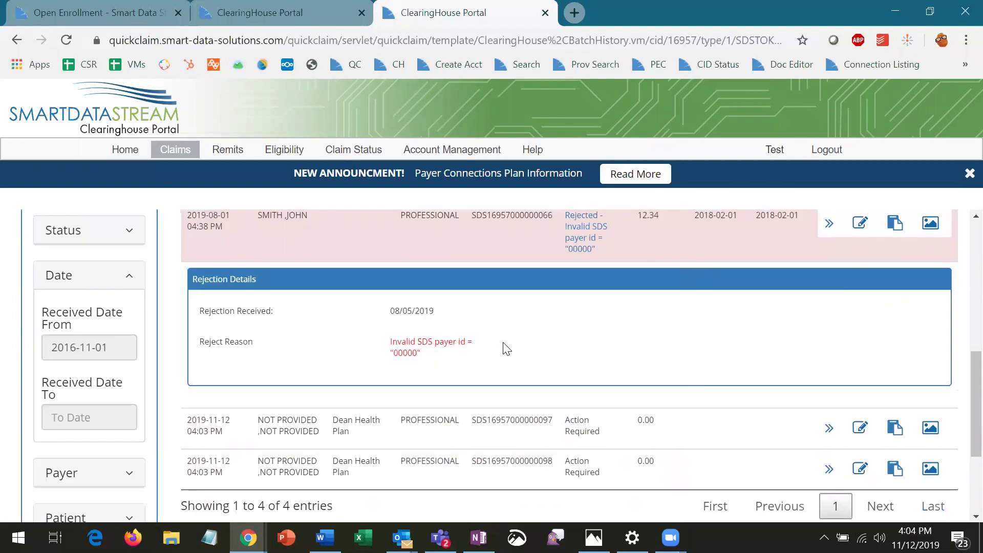
scroll(507, 349, "up", 2)
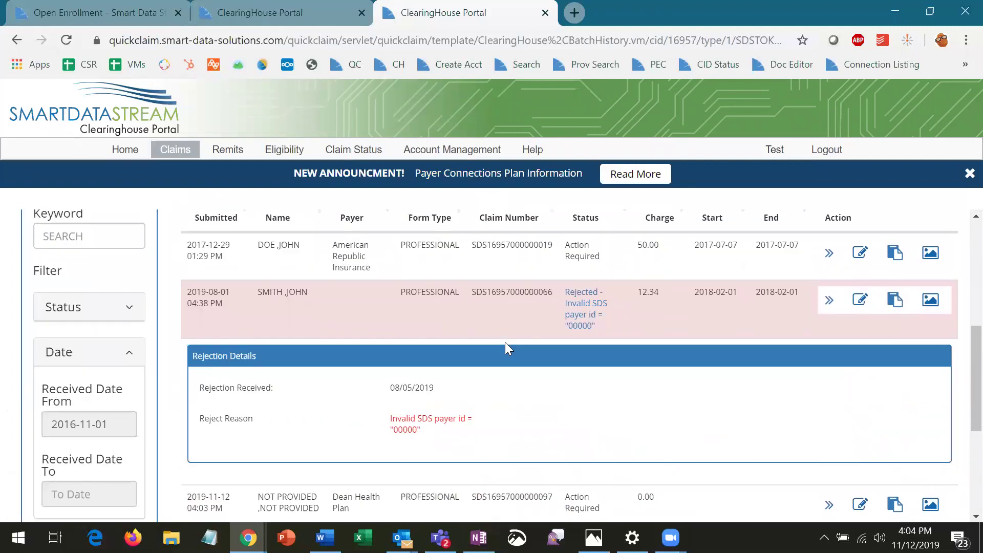
- Open the rejected claim in the Professional Key Form for correction
left_click(862, 301)
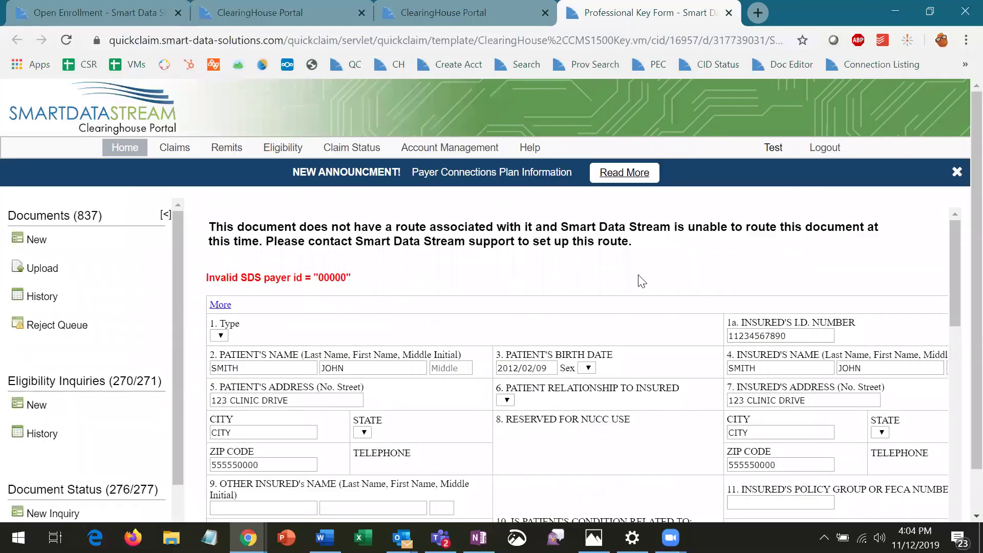
scroll(638, 279, "down", 2)
scroll(691, 279, "down", 10)
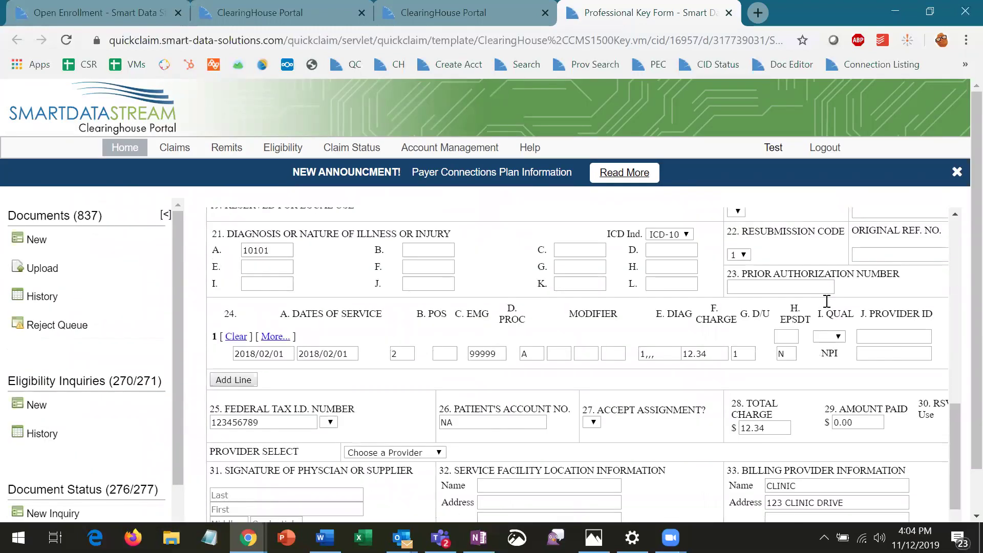
scroll(707, 443, "down", 3)
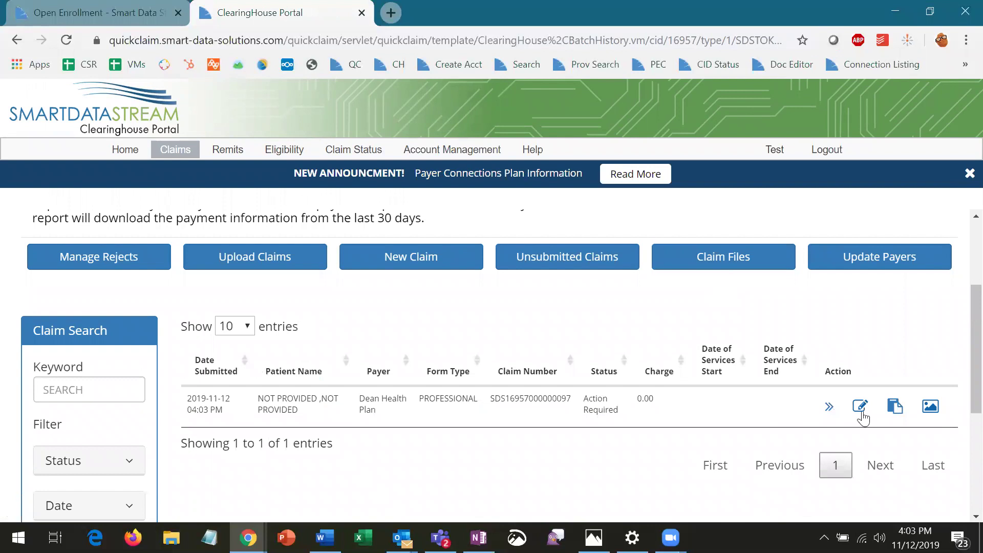
- Expand the Dean Health Plan claim and copy it into a new Professional Key Form
left_click(829, 406)
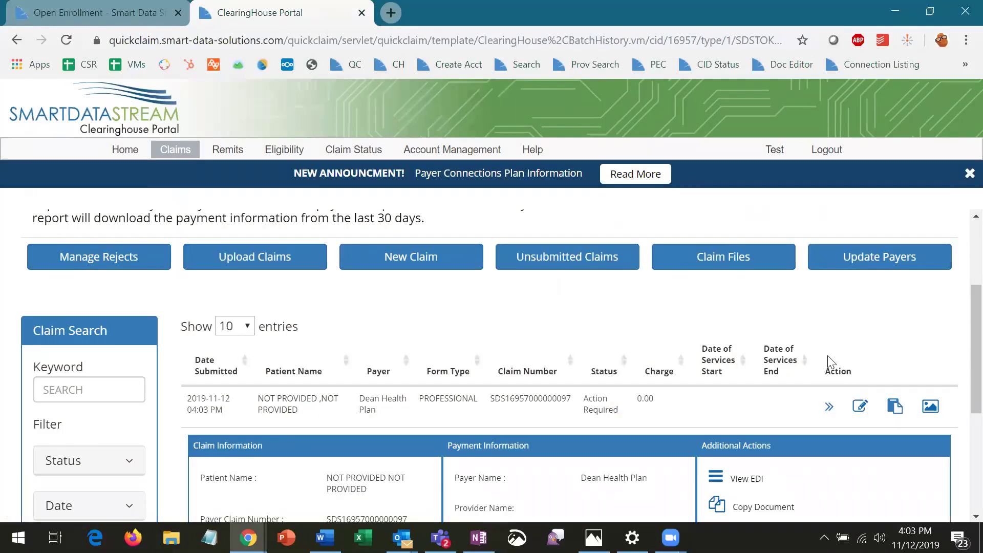
scroll(828, 359, "down", 3)
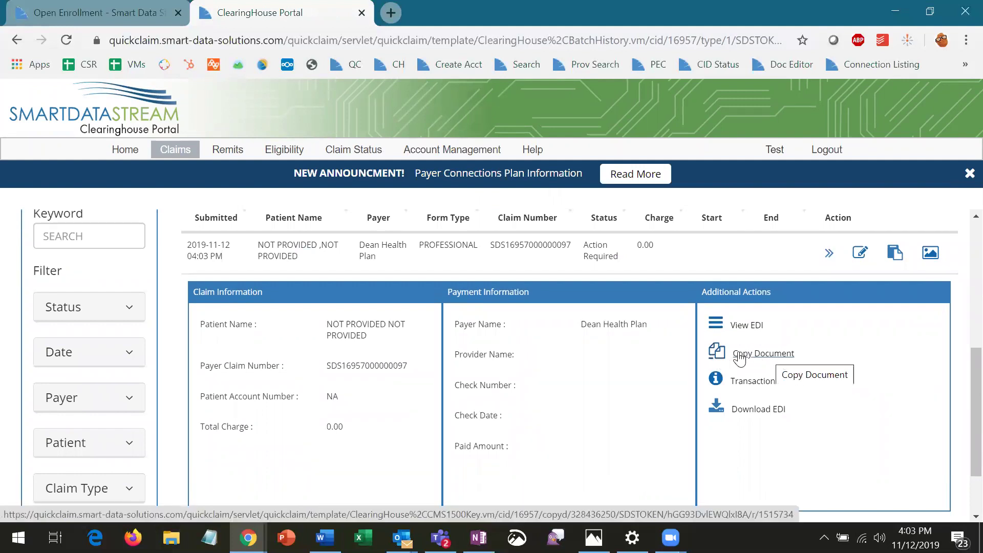
left_click(741, 359)
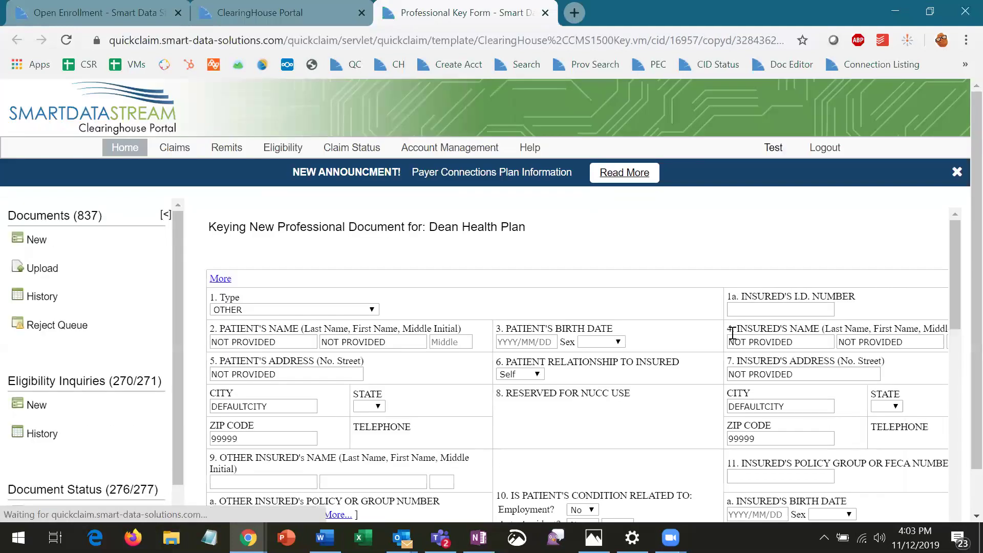
scroll(721, 318, "down", 3)
scroll(721, 318, "down", 10)
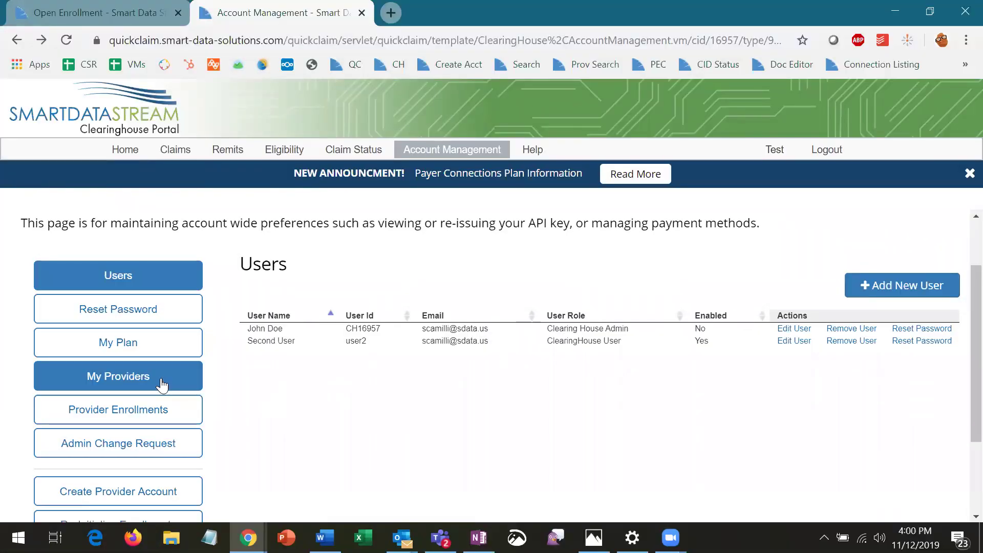
- Review the Facilities table under My Providers, then switch to the Providers list
left_click(198, 388)
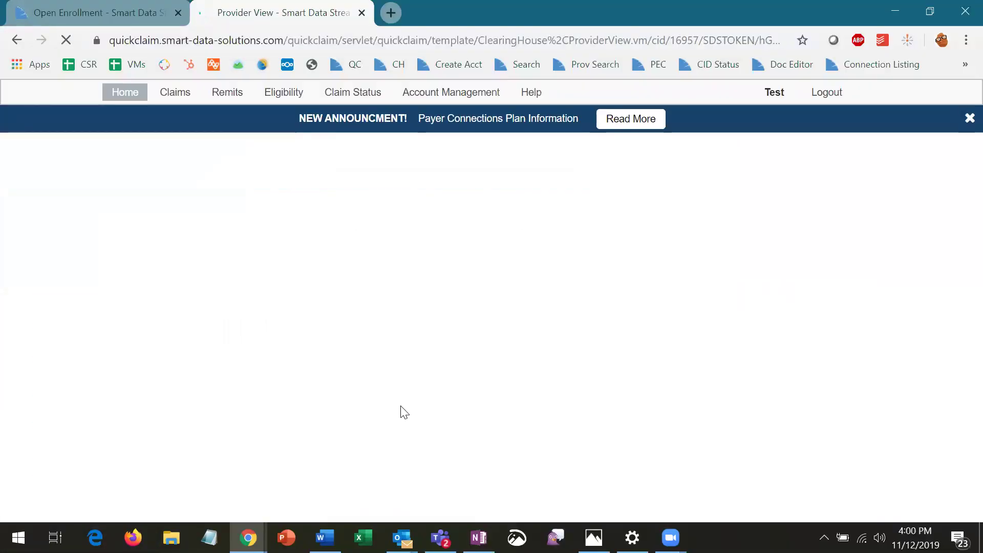
scroll(300, 385, "down", 1)
scroll(300, 385, "down", 3)
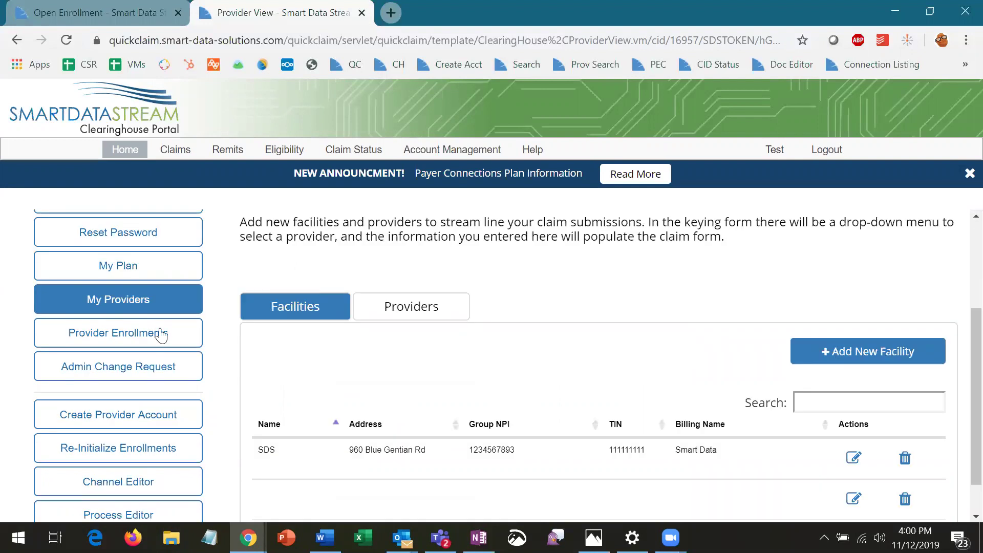
left_click(193, 296)
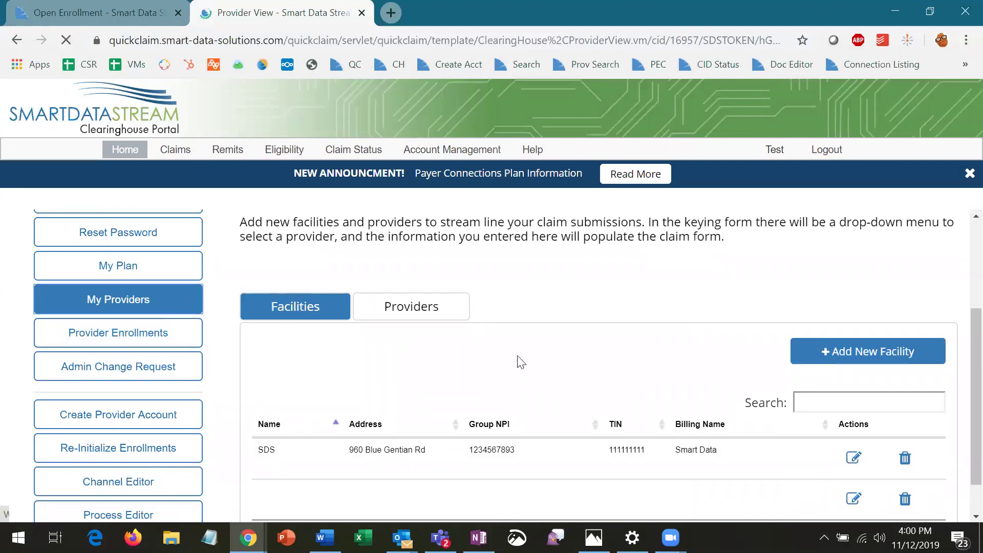
scroll(532, 362, "down", 4)
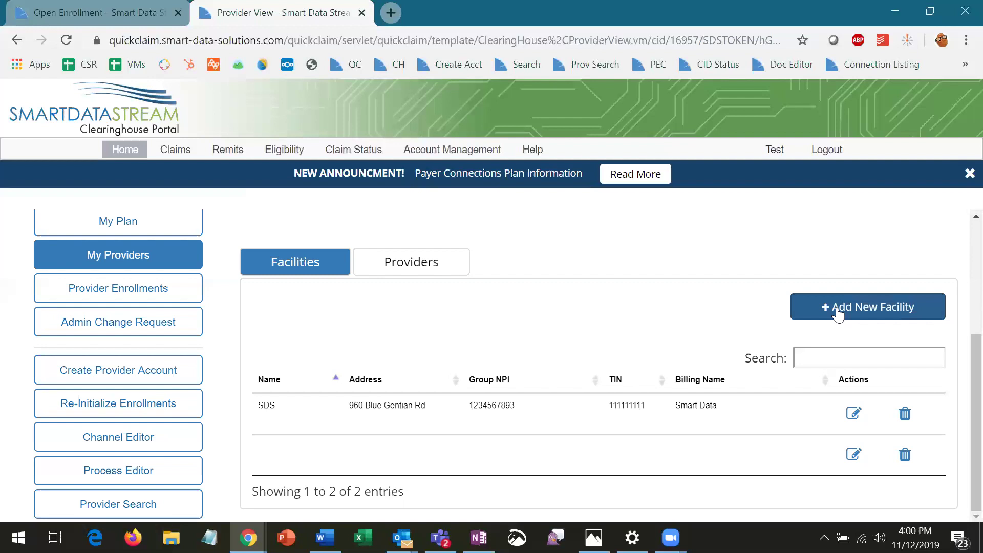
left_click(446, 291)
scroll(589, 303, "down", 1)
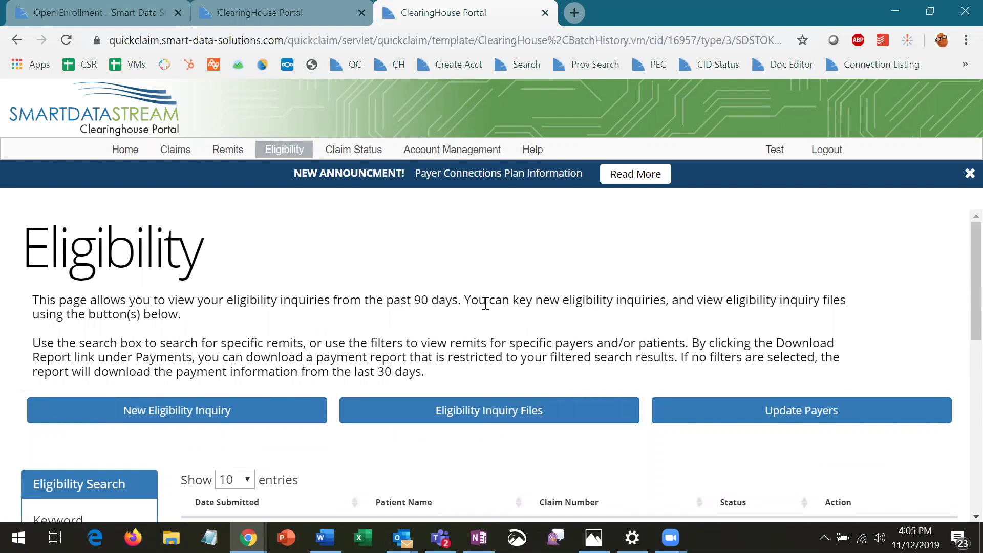
- Review a new eligibility inquiry to THRIVENT 270, then go to Claim Status
left_click(200, 412)
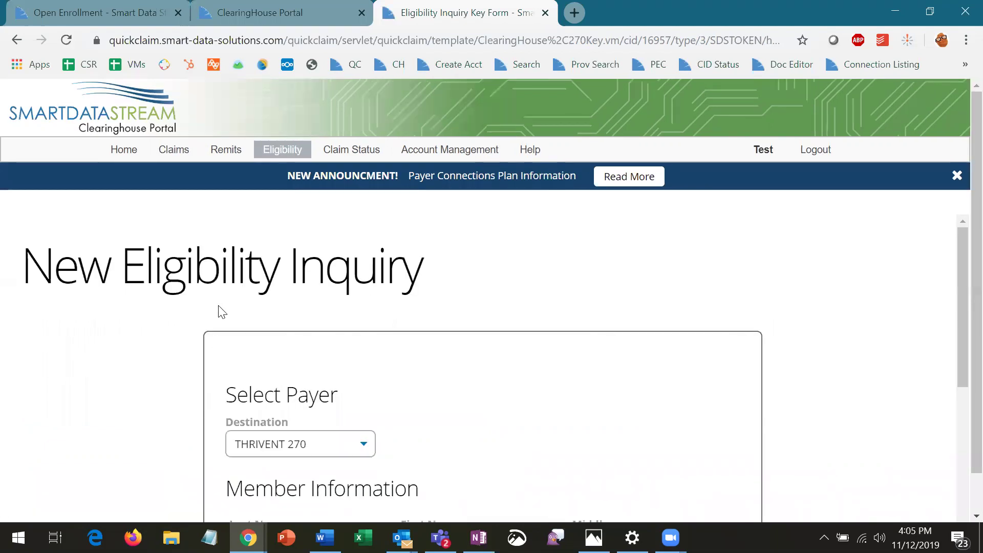
scroll(500, 290, "down", 1)
scroll(500, 291, "down", 1)
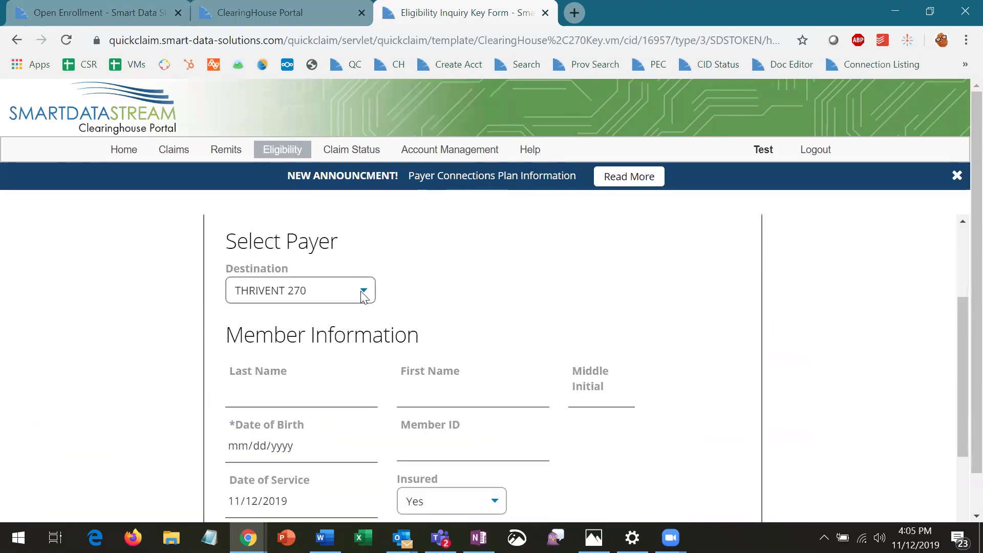
left_click(360, 291)
left_click(360, 291)
left_click(521, 297)
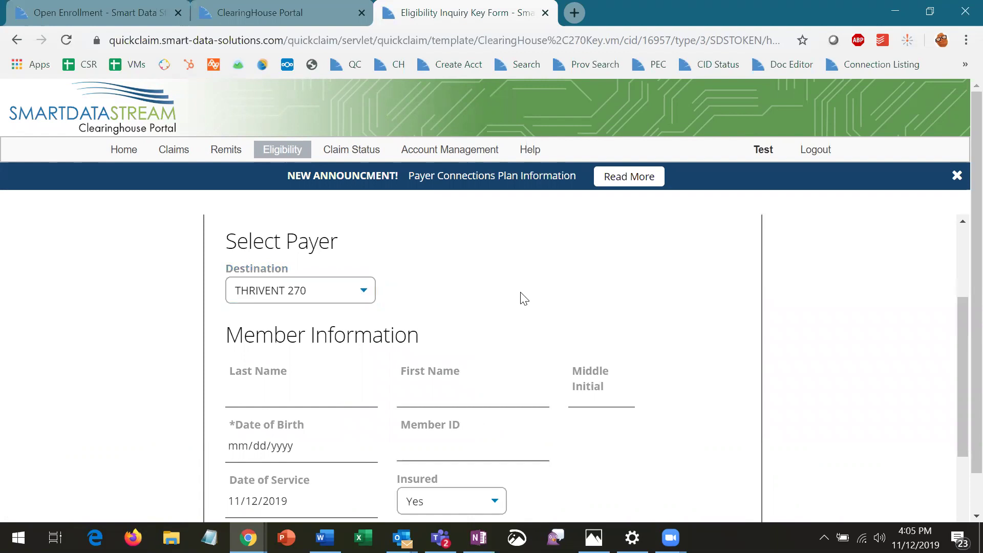
scroll(520, 297, "down", 1)
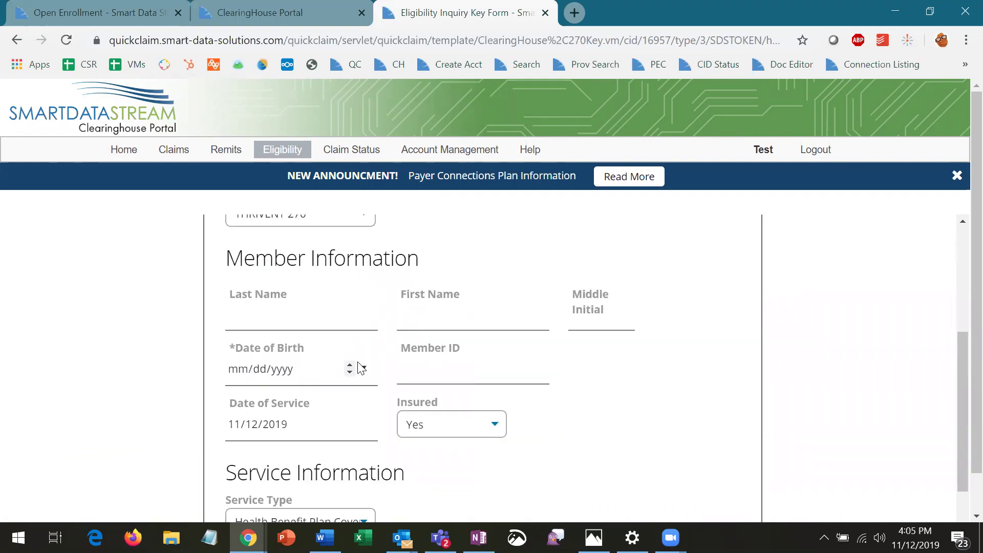
scroll(358, 358, "down", 2)
scroll(514, 394, "down", 1)
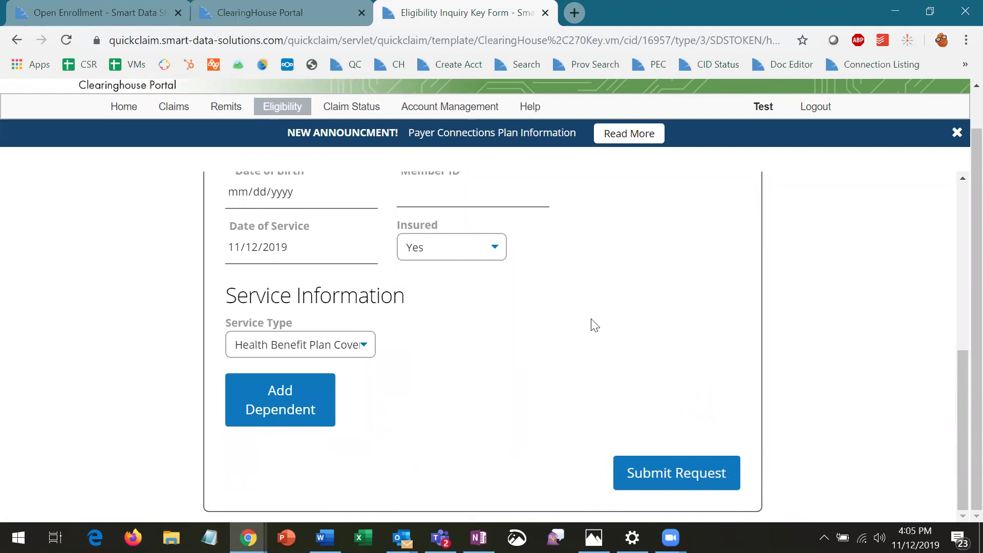
left_click(352, 107)
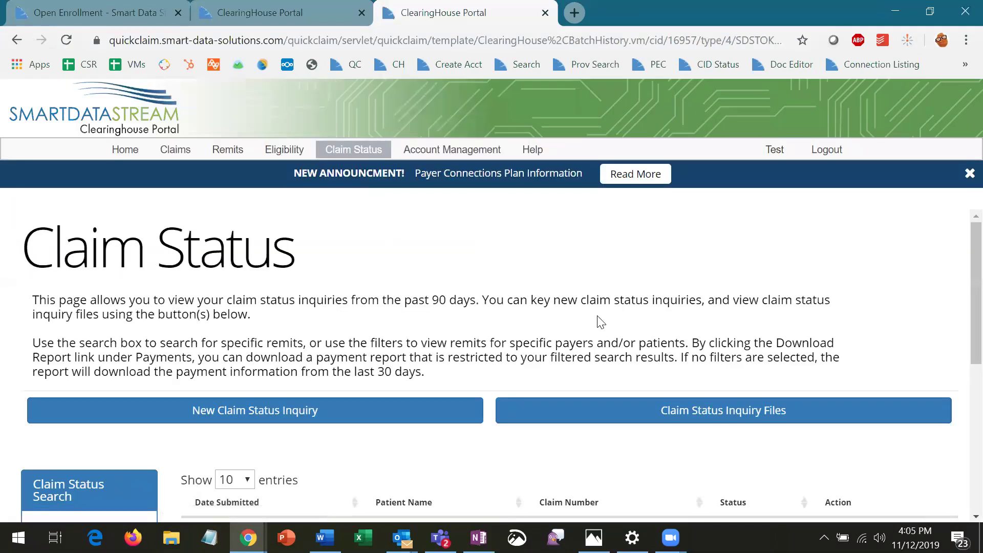
scroll(600, 322, "down", 1)
left_click(223, 334)
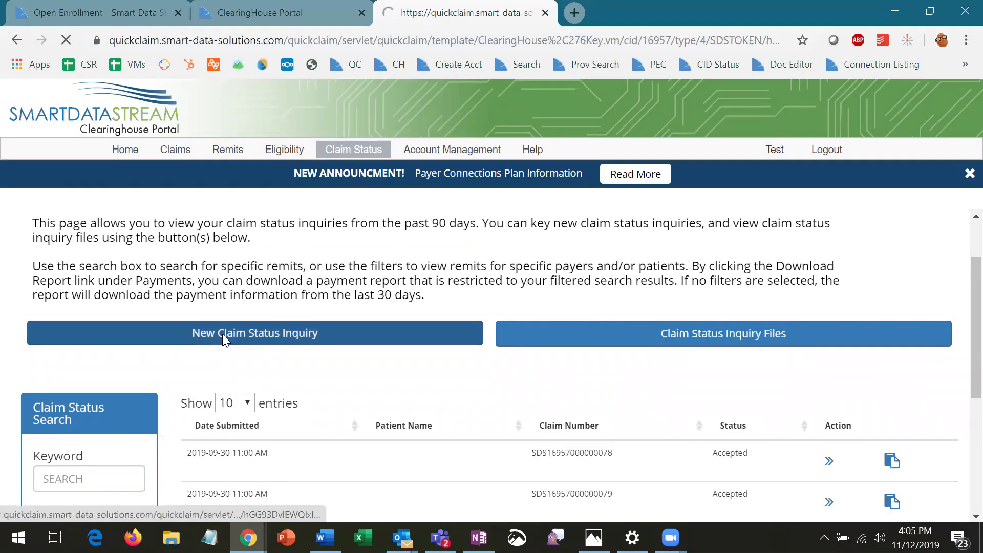
scroll(461, 325, "down", 1)
left_click(358, 347)
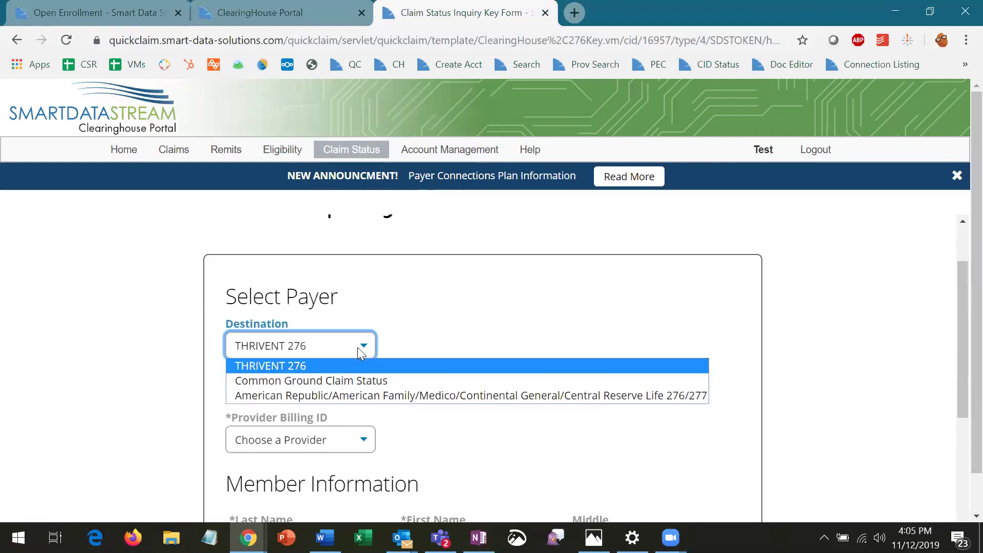
left_click(411, 324)
left_click(346, 439)
left_click(316, 475)
scroll(586, 410, "down", 1)
scroll(324, 341, "down", 2)
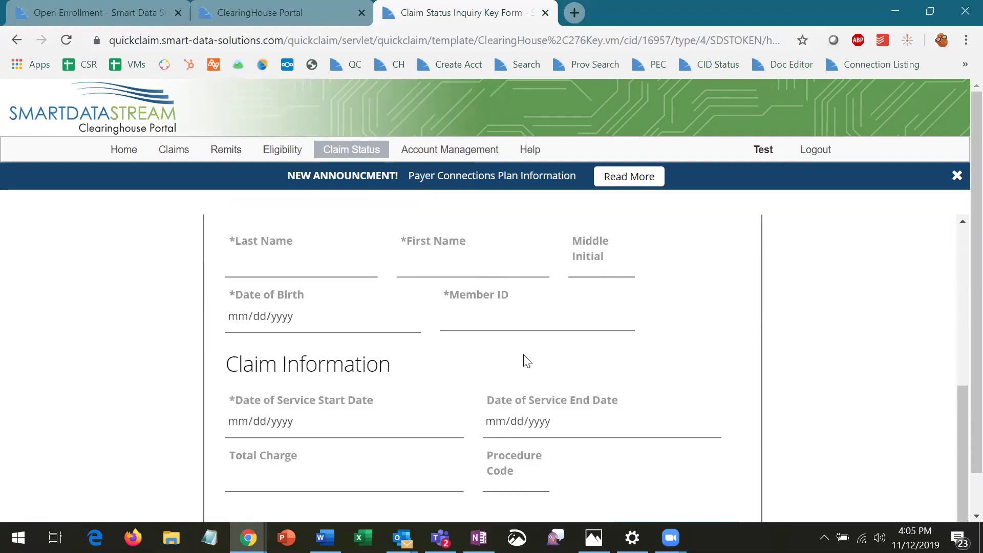
scroll(440, 394, "down", 1)
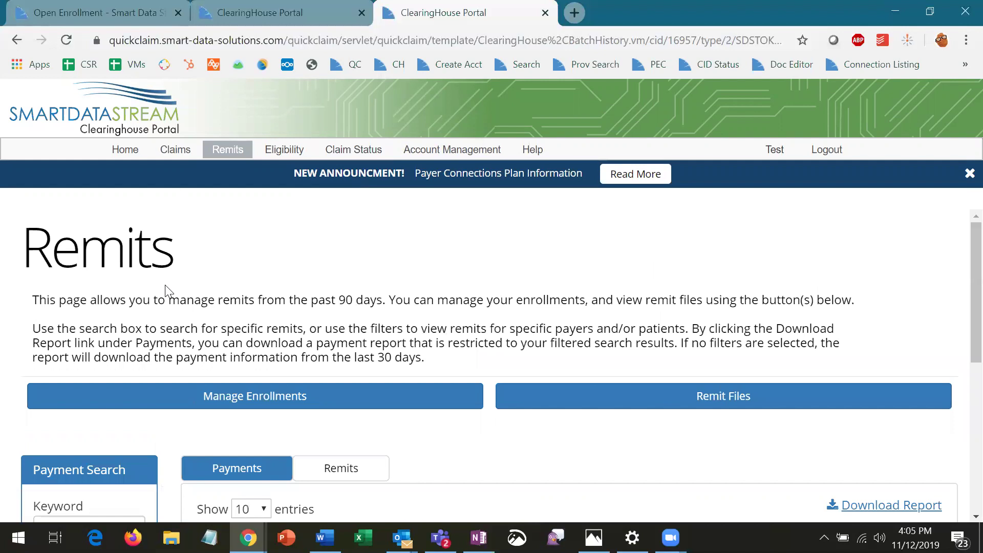
- Open the Test provider's ERA enrollment from Manage Enrollments and review its All Payers selection
scroll(167, 290, "down", 3)
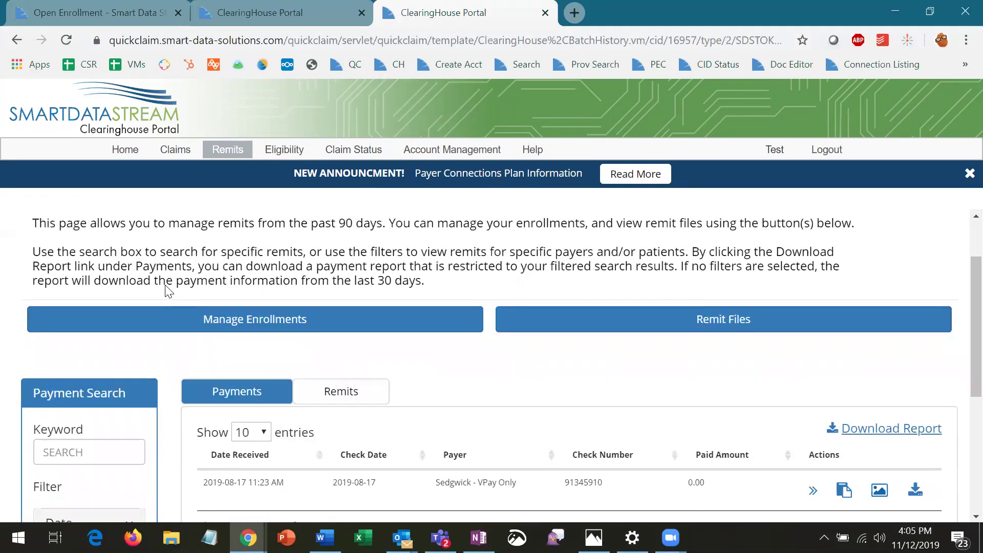
left_click(217, 250)
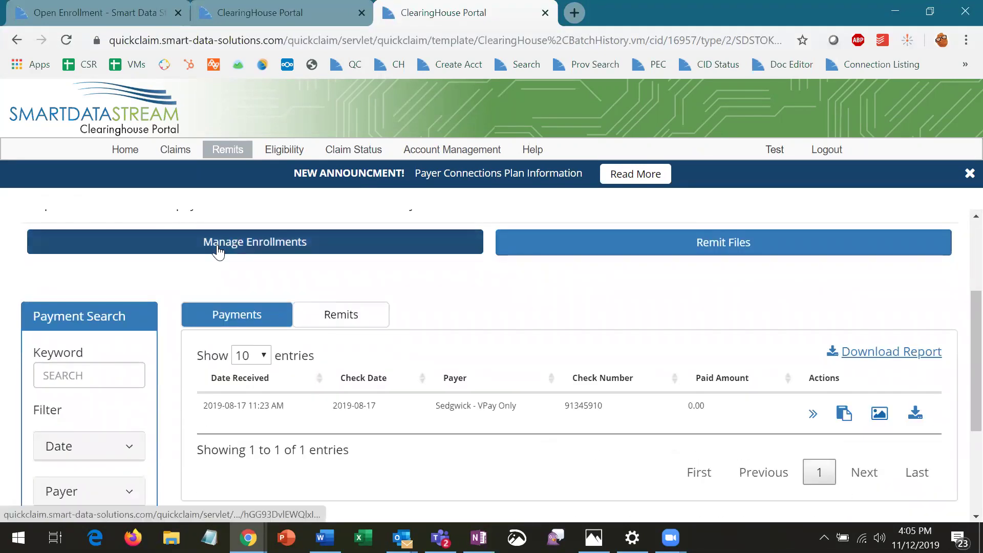
scroll(242, 274, "down", 8)
left_click(844, 318)
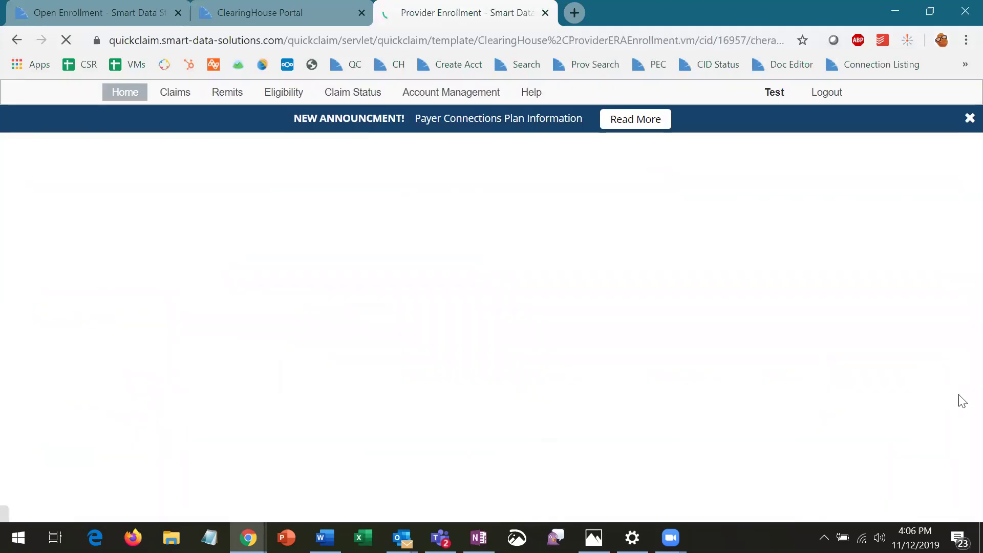
scroll(408, 309, "down", 5)
scroll(300, 351, "down", 12)
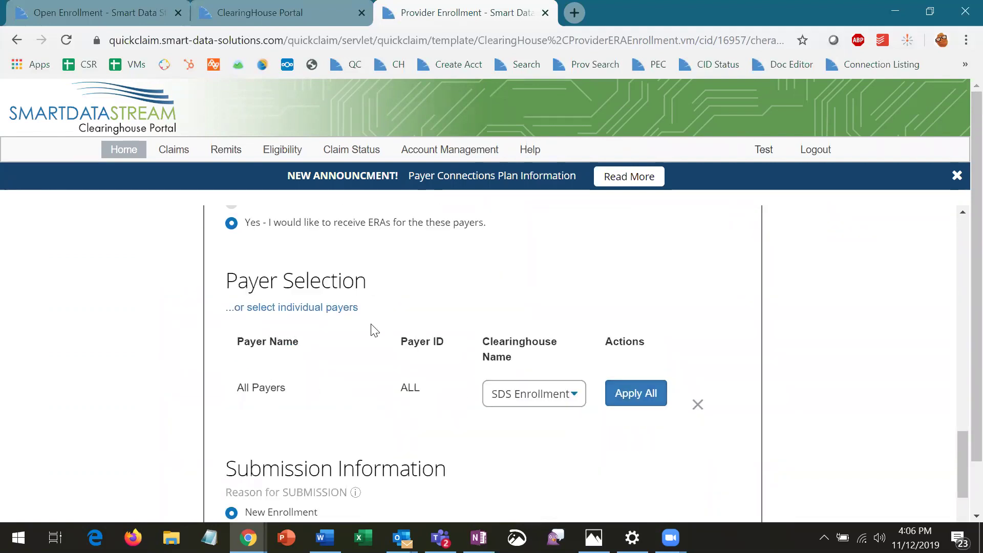
- Limit the ERA enrollment to the selected Adventist Health System payers and save them
left_click(332, 308)
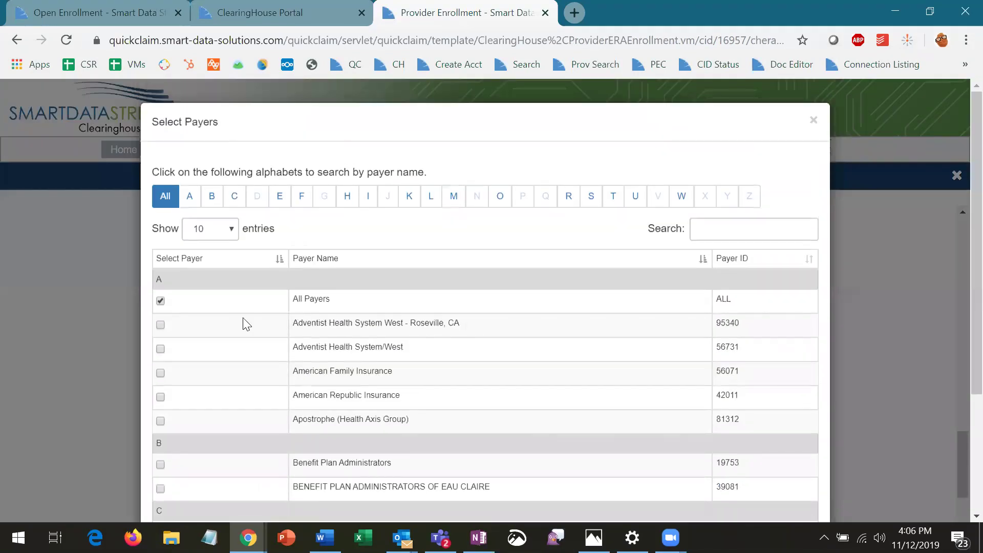
left_click(161, 349)
scroll(523, 373, "down", 3)
left_click(743, 484)
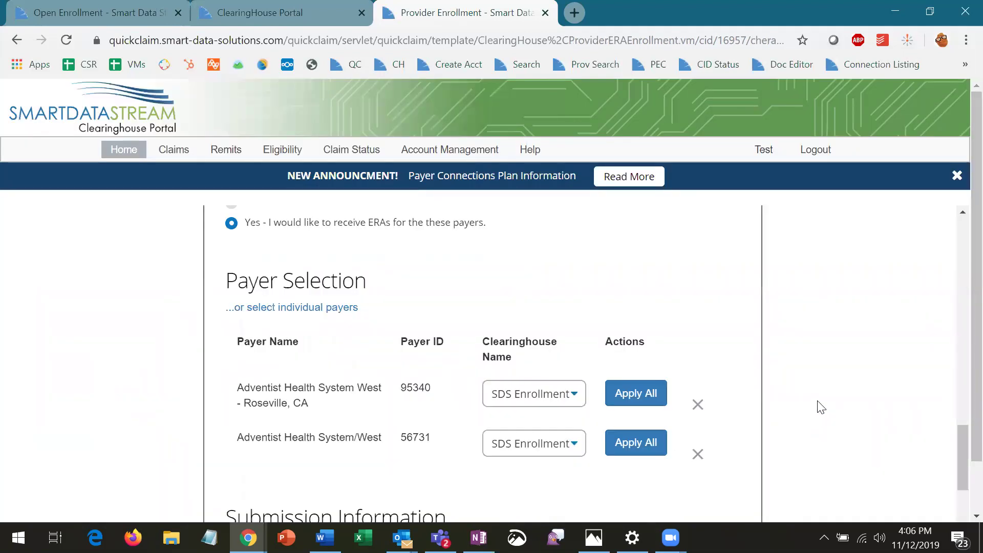
- Show the Remits list, now holding one remit from 2019-08-17 with 0.00 paid
scroll(821, 408, "down", 6)
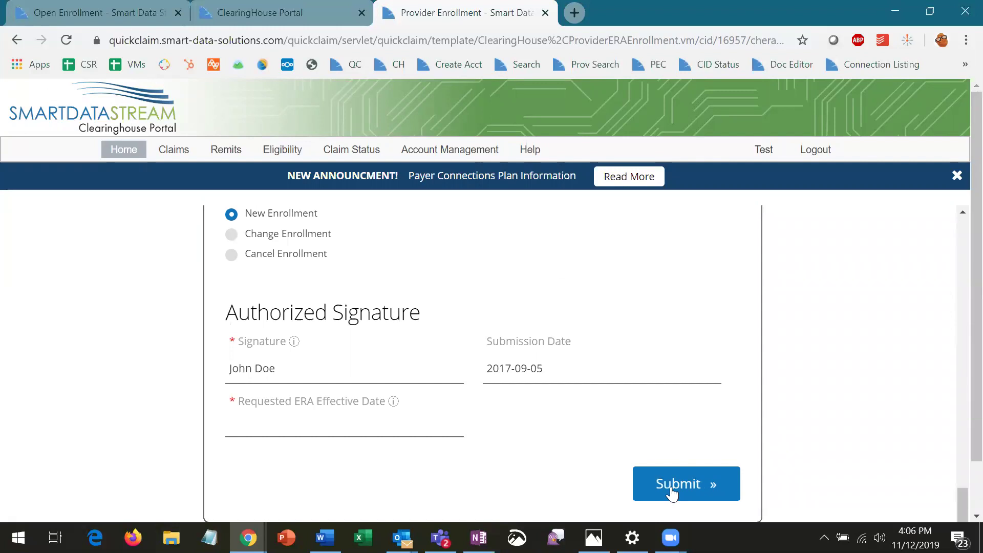
scroll(821, 417, "up", 5)
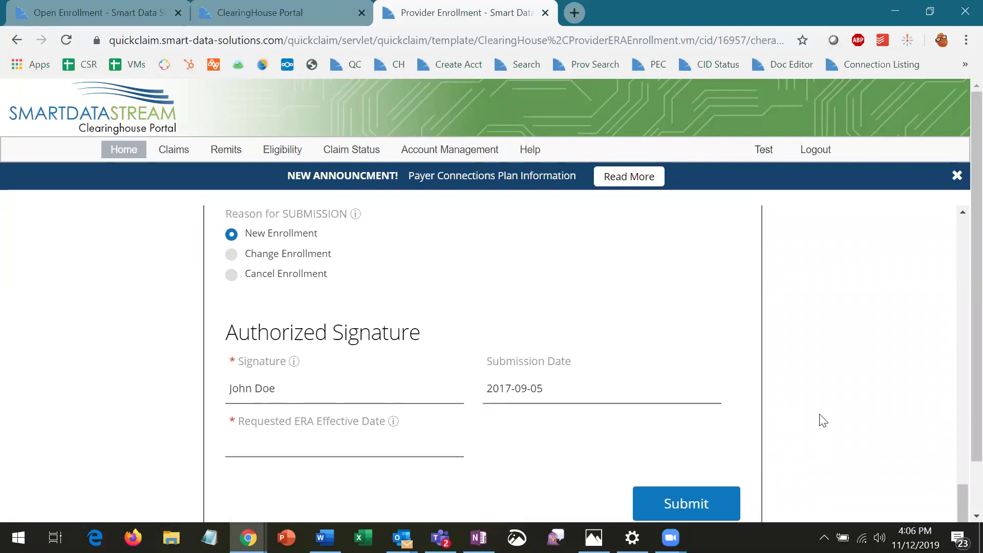
scroll(823, 421, "up", 3)
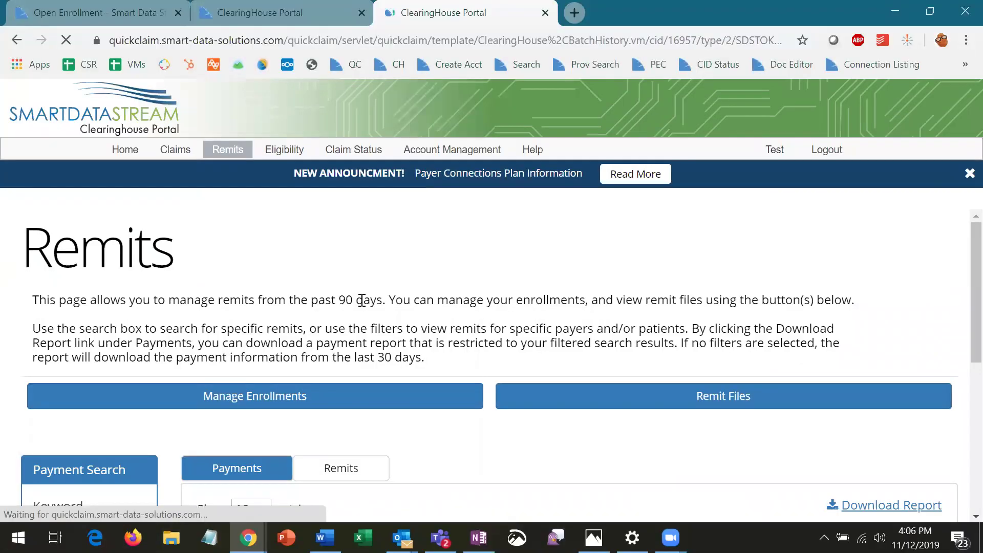
scroll(362, 299, "down", 5)
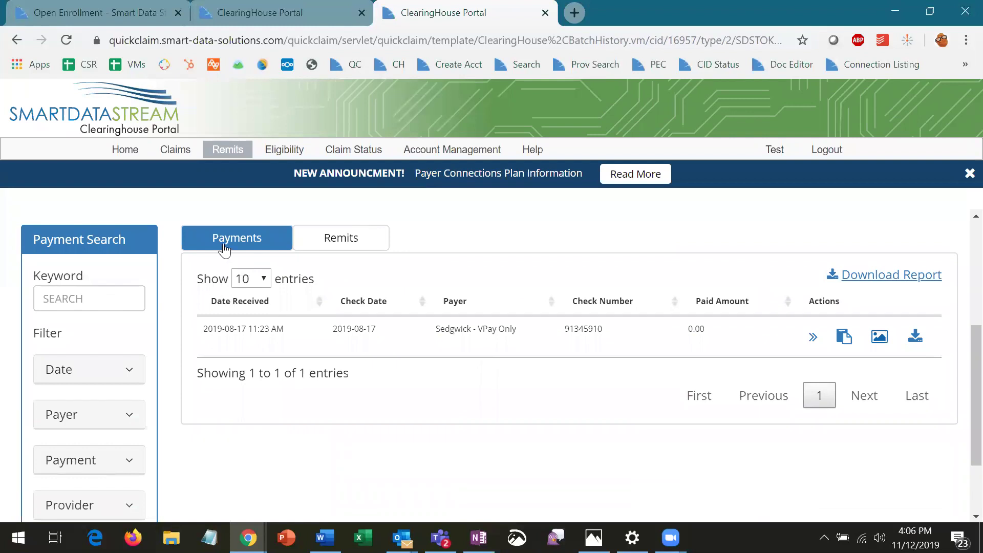
left_click(320, 248)
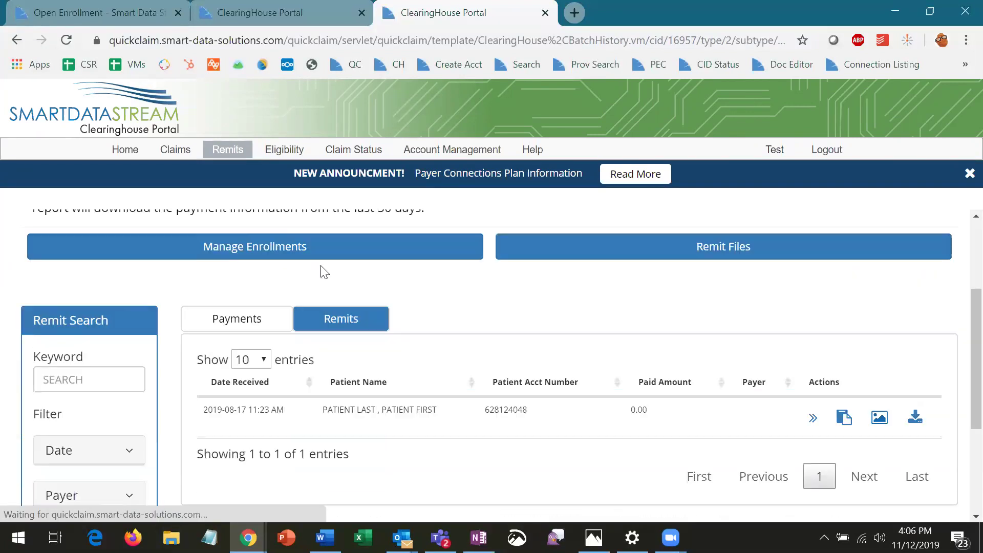